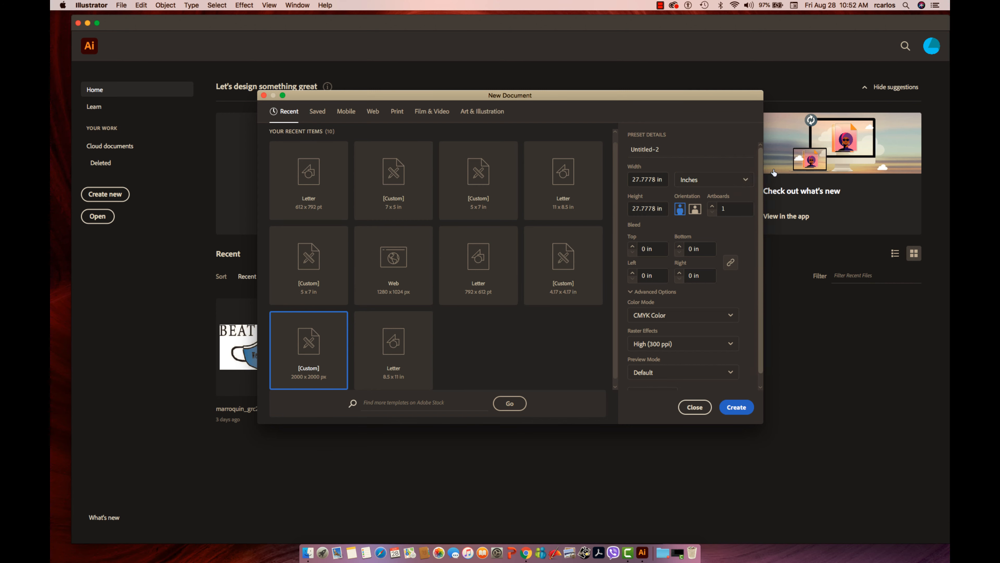
# Create a new document 5 in wide and 7 in high
pyautogui.click(664, 181)
pyautogui.write('5')
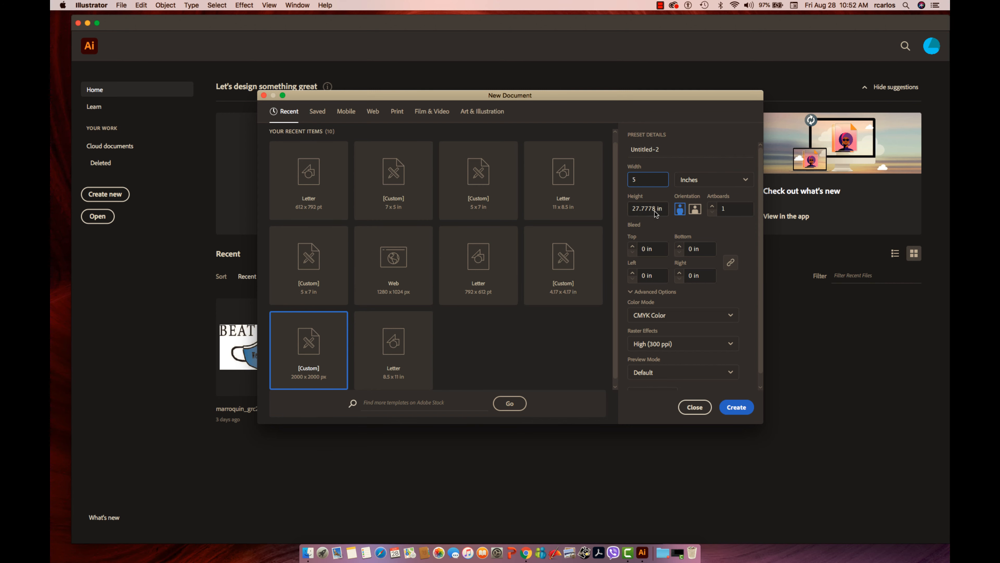
pyautogui.click(665, 215)
pyautogui.doubleClick(665, 210)
pyautogui.write('7')
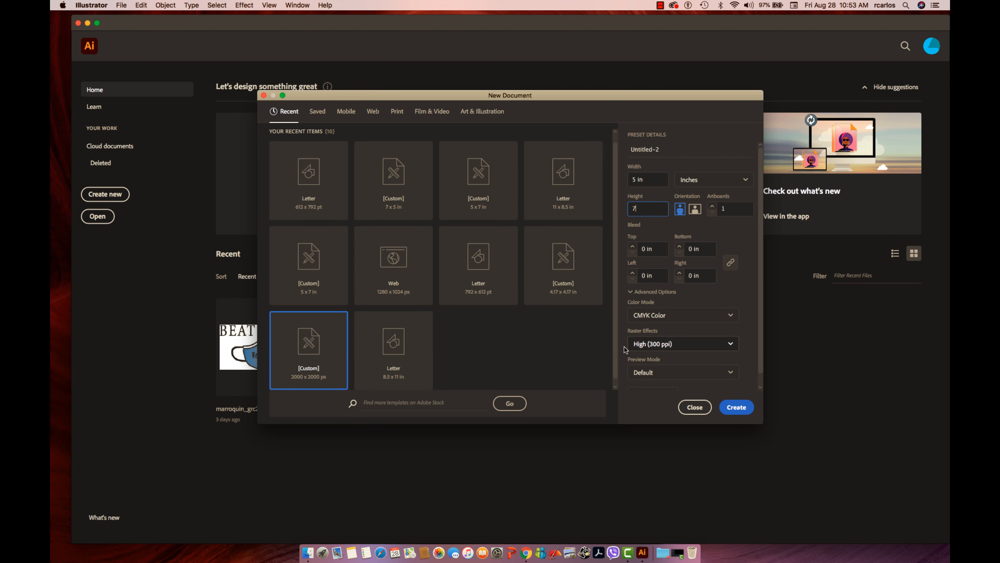
pyautogui.click(737, 408)
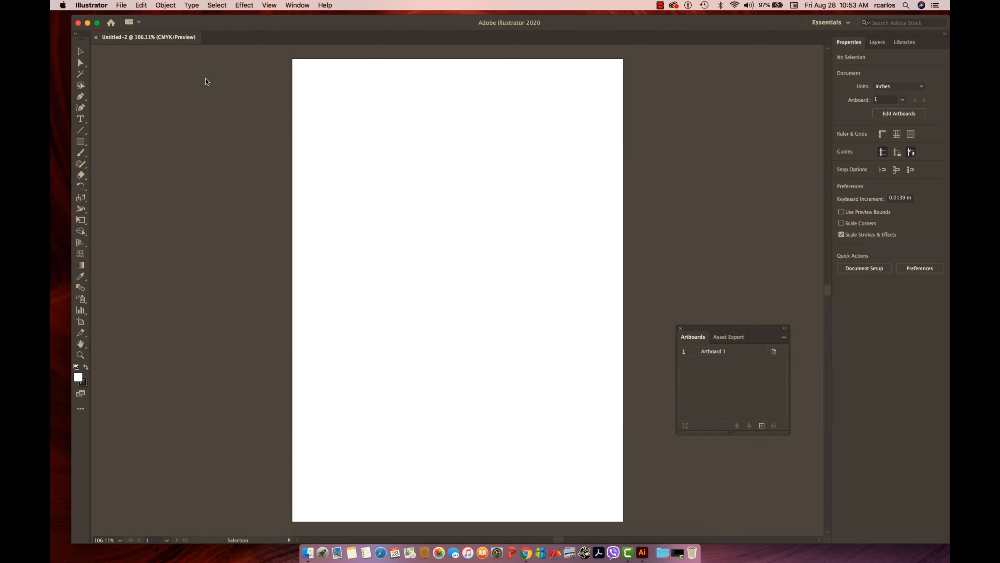
# Rename Layer 1 as "original"
pyautogui.click(120, 5)
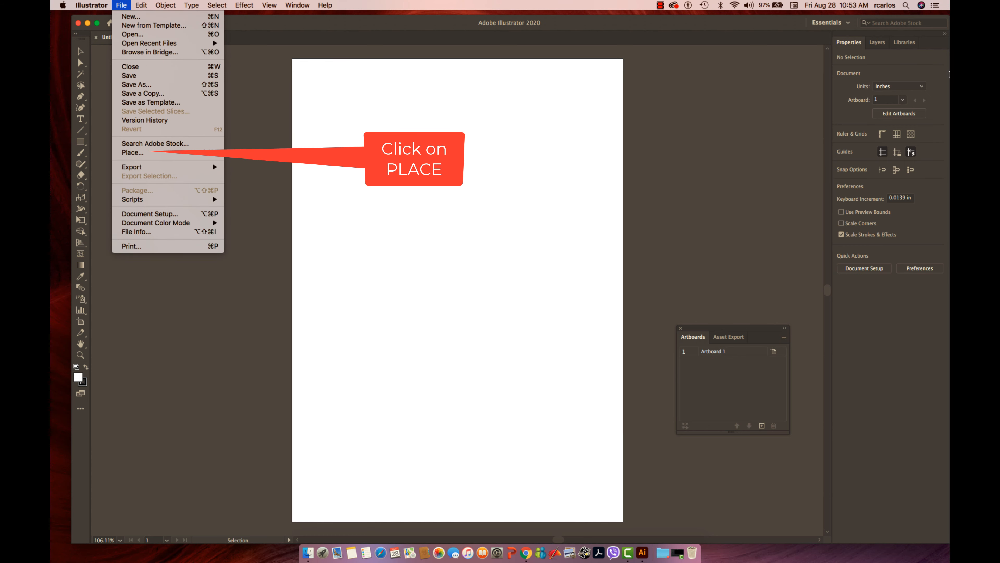
pyautogui.click(878, 42)
pyautogui.doubleClick(891, 57)
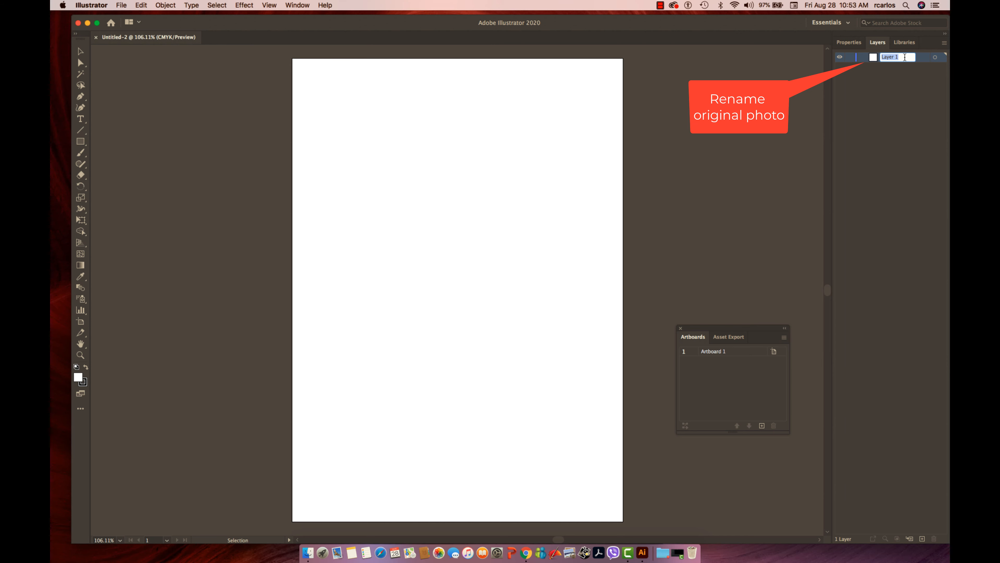
pyautogui.write('original')
pyautogui.press('Return')
# Place the portrait photo from file in the original layer
pyautogui.click(119, 6)
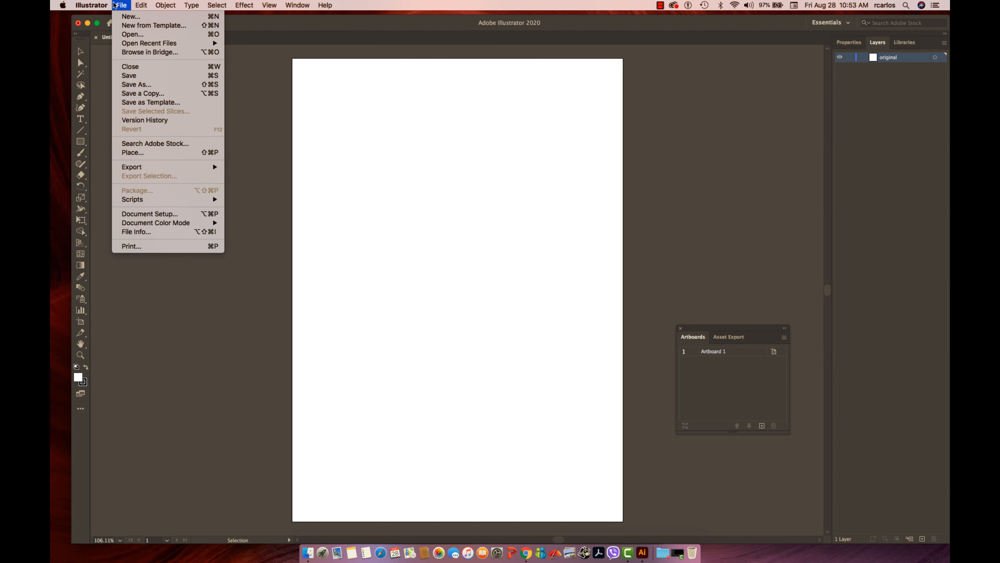
pyautogui.click(132, 152)
pyautogui.doubleClick(213, 58)
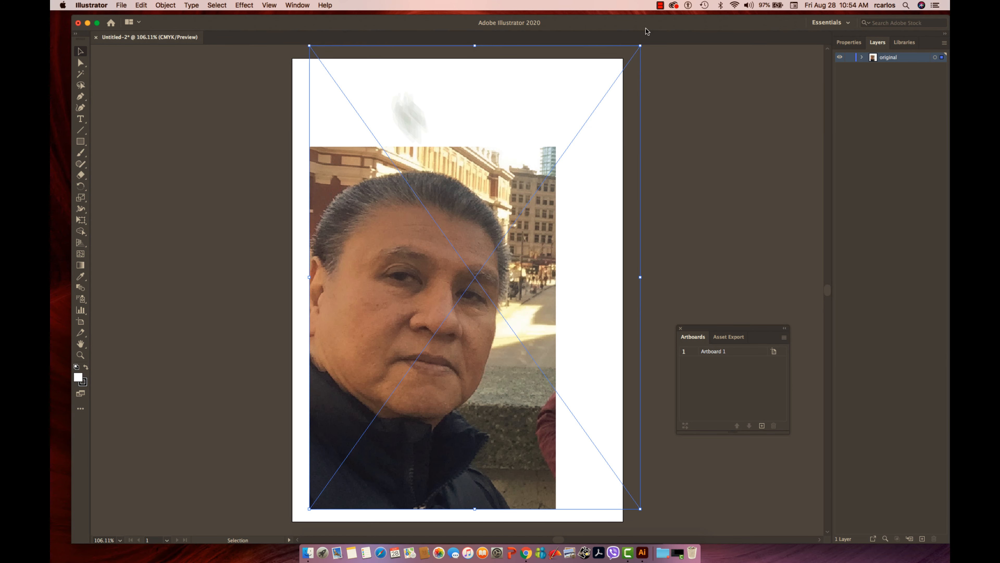
# Scale the portrait photo down to fit inside the artboard and align it with the artboard's left edge
pyautogui.moveTo(643, 47); pyautogui.dragTo(597, 94)
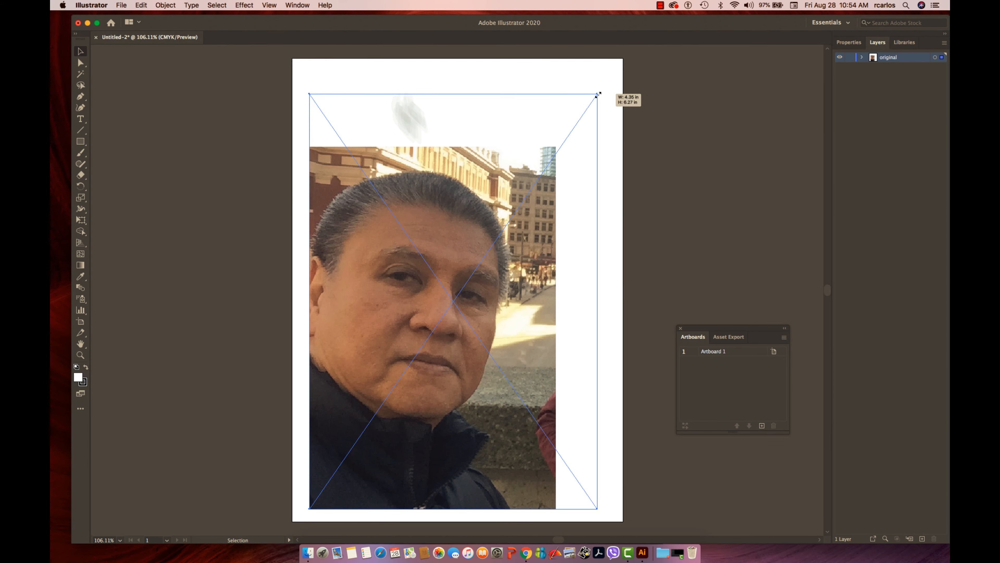
pyautogui.moveTo(390, 399)
pyautogui.mouseDown()
pyautogui.moveTo(447, 299)
pyautogui.moveTo(372, 396)
pyautogui.mouseUp()
pyautogui.scroll(-5, 552, 354)
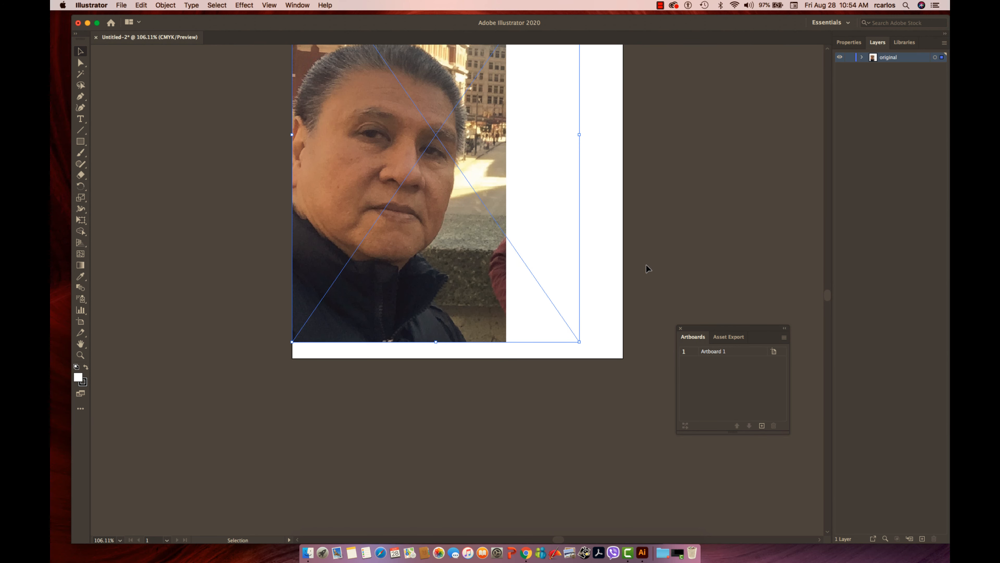
pyautogui.scroll(3, 647, 265)
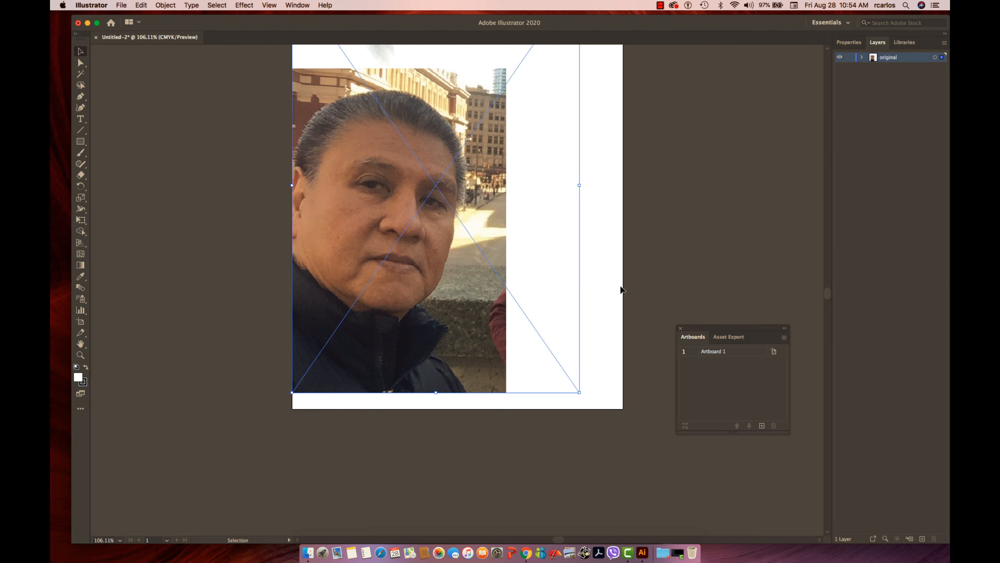
pyautogui.scroll(4, 239, 206)
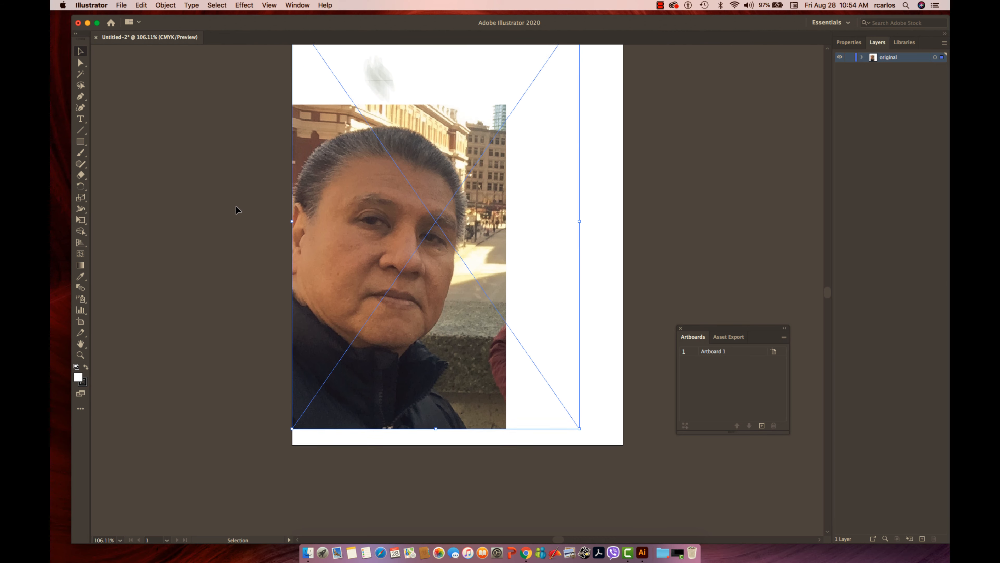
pyautogui.scroll(2, 365, 184)
pyautogui.moveTo(581, 79); pyautogui.dragTo(633, 60)
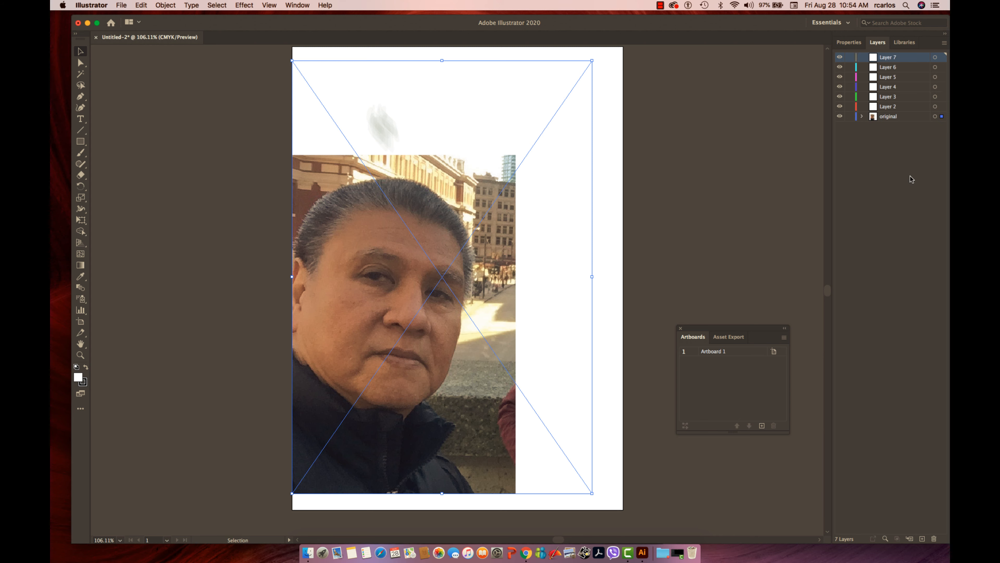
# Rename Layer 2 as "face" and Layer 3 as "lips"
pyautogui.click(909, 176)
pyautogui.doubleClick(893, 106)
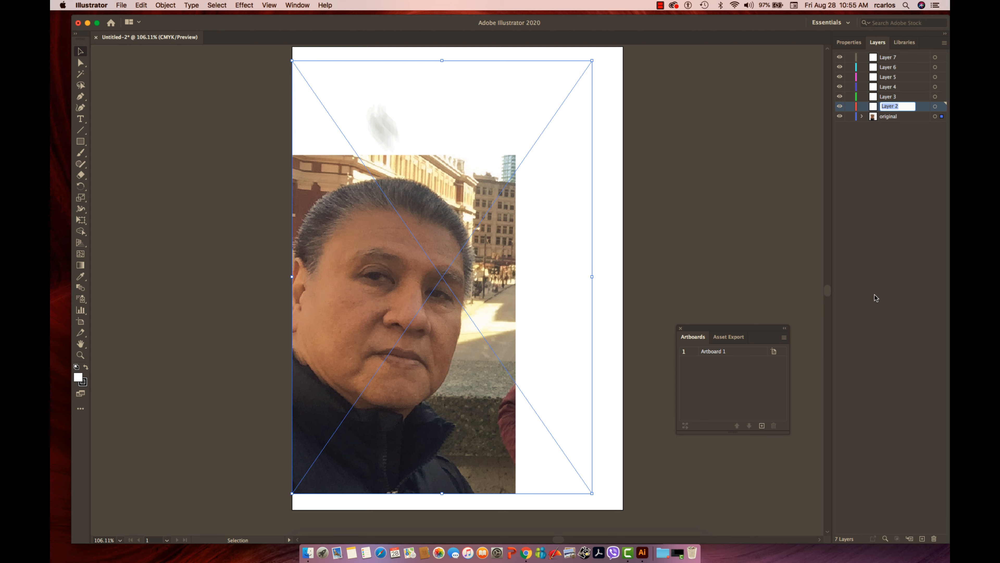
pyautogui.write('face')
pyautogui.press('Tab')
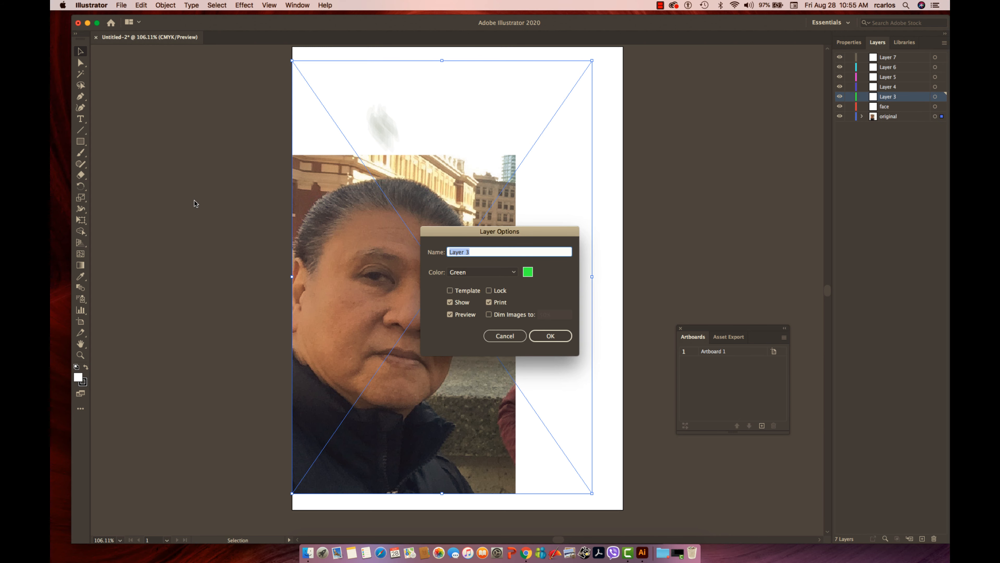
pyautogui.write('lips')
pyautogui.press('Return')
# Rename Layer 4 as "nose" and Layer 5 as "eyes"
pyautogui.doubleClick(890, 85)
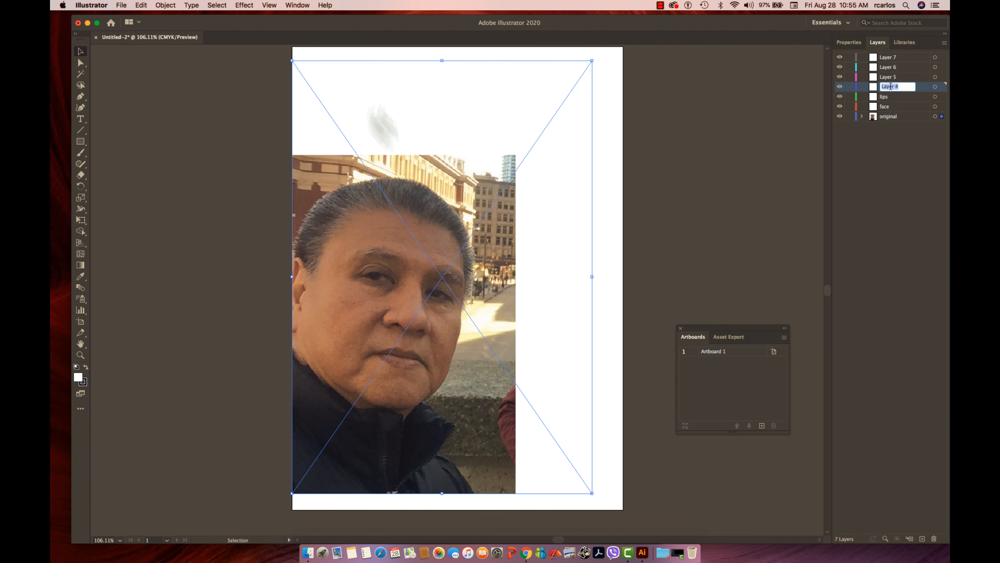
pyautogui.write('nose')
pyautogui.press('Tab')
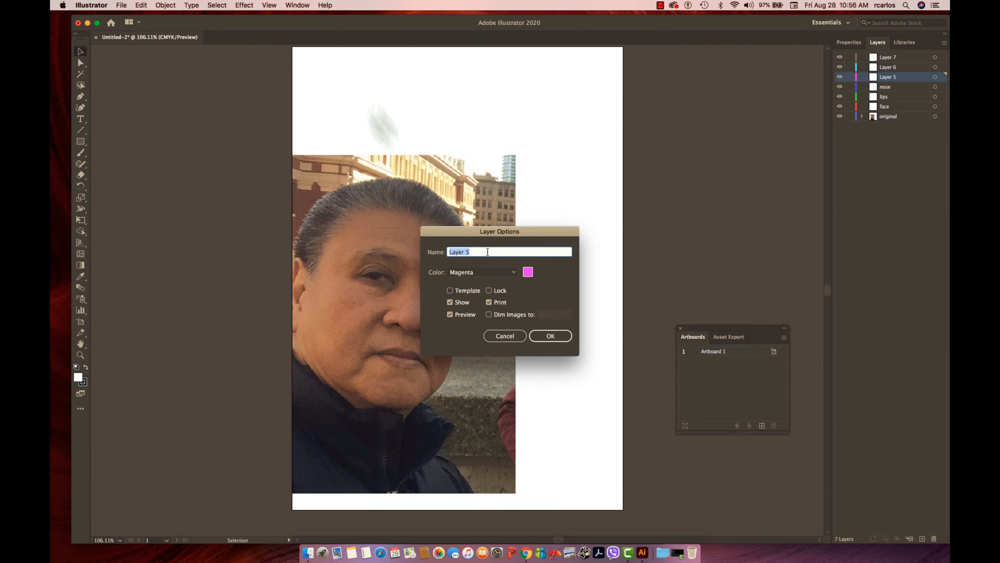
pyautogui.write('eyes')
pyautogui.press('Return')
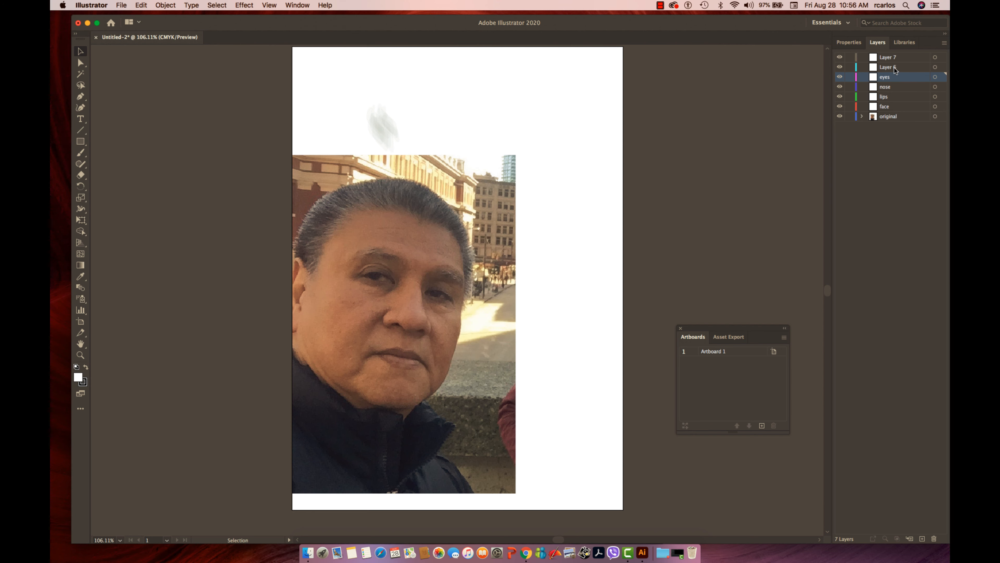
# Rename Layer 6 as "hair" and Layer 7 as "backgrouns"
pyautogui.doubleClick(894, 67)
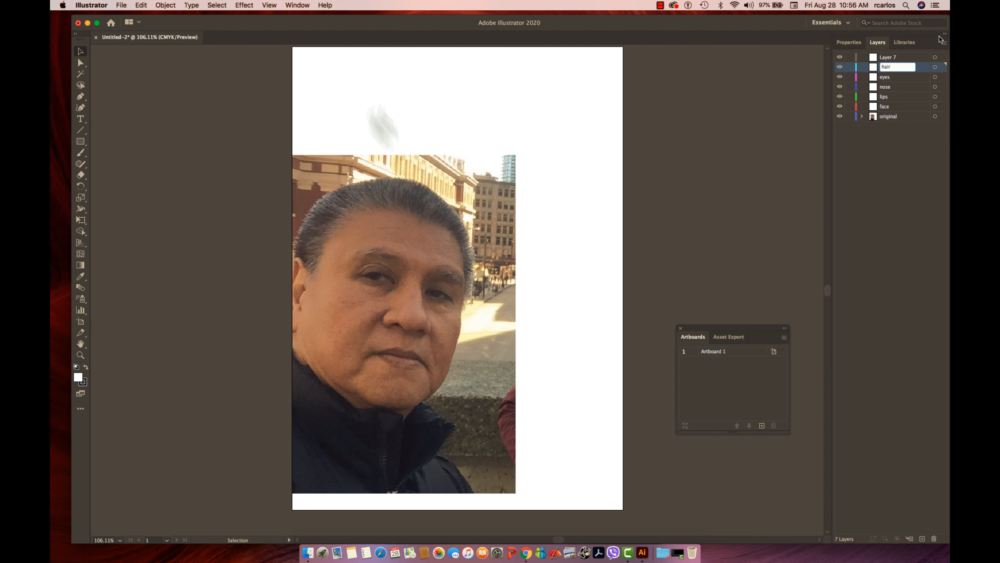
pyautogui.doubleClick(897, 58)
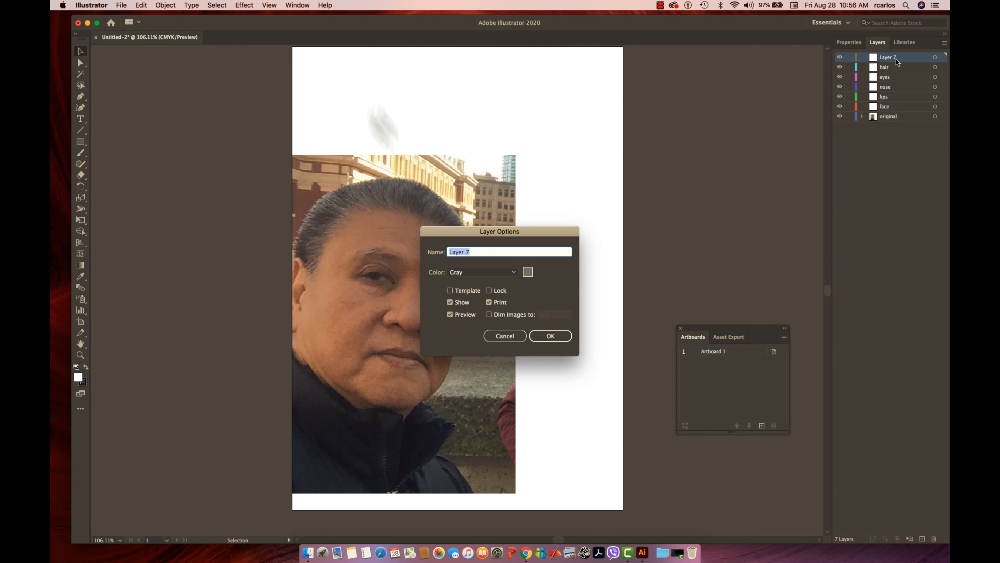
pyautogui.write('backgrouns')
pyautogui.press('Return')
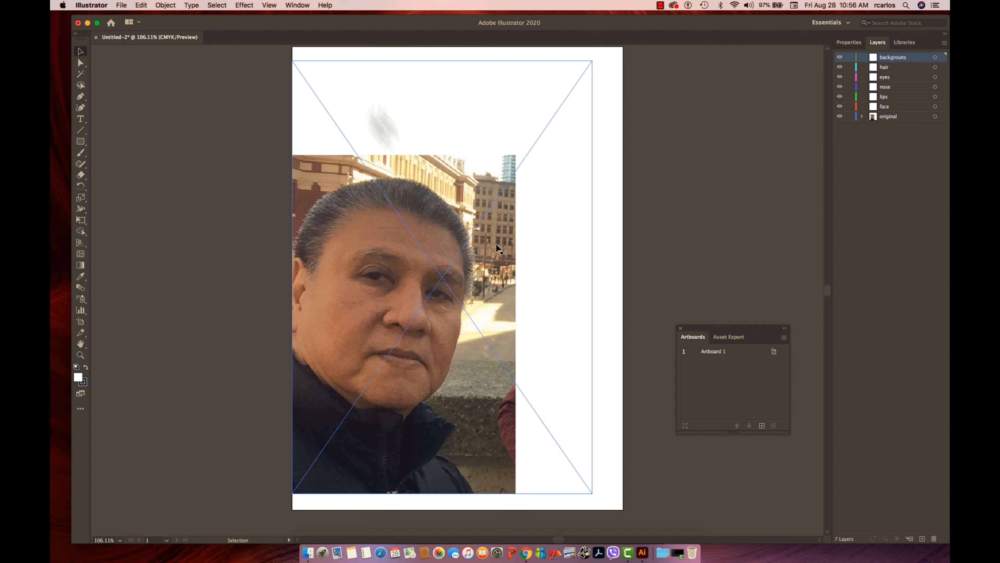
# Dim the images in the original layer to 50% and lock the layer
pyautogui.click(913, 120)
pyautogui.doubleClick(909, 118)
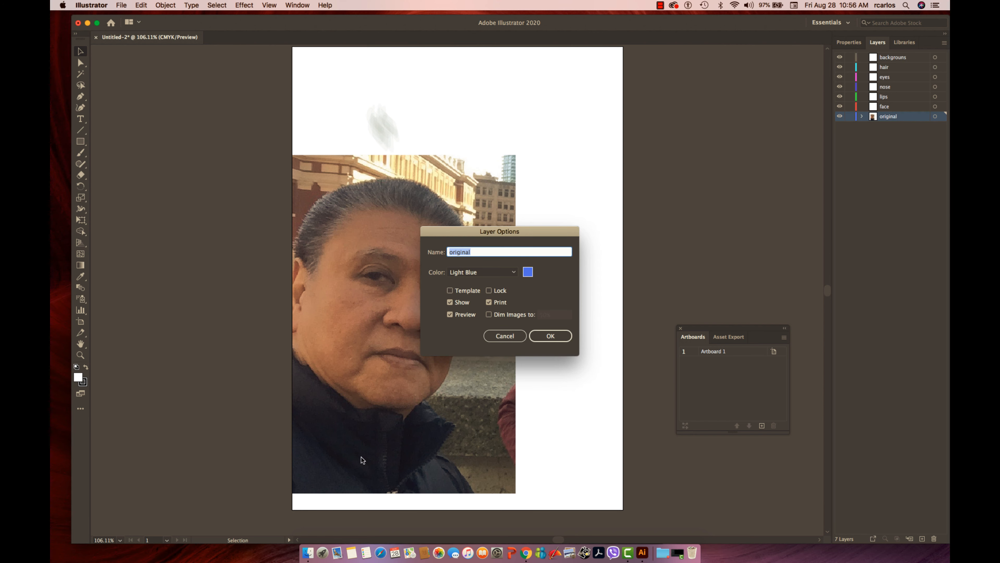
pyautogui.click(489, 314)
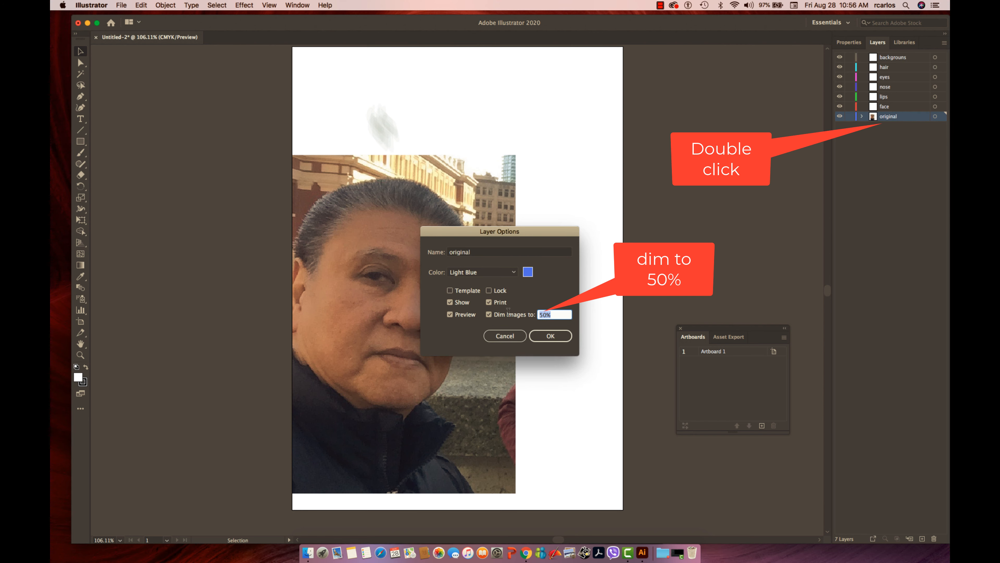
pyautogui.click(551, 336)
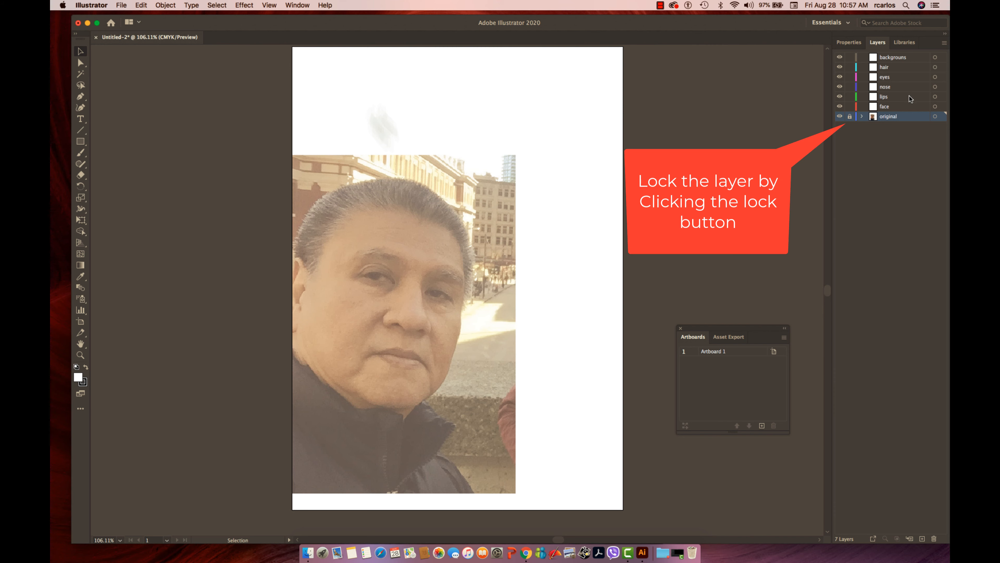
# On the face layer, trace the lower face edge along the jacket collar to below the chin with the Pen tool
pyautogui.click(903, 105)
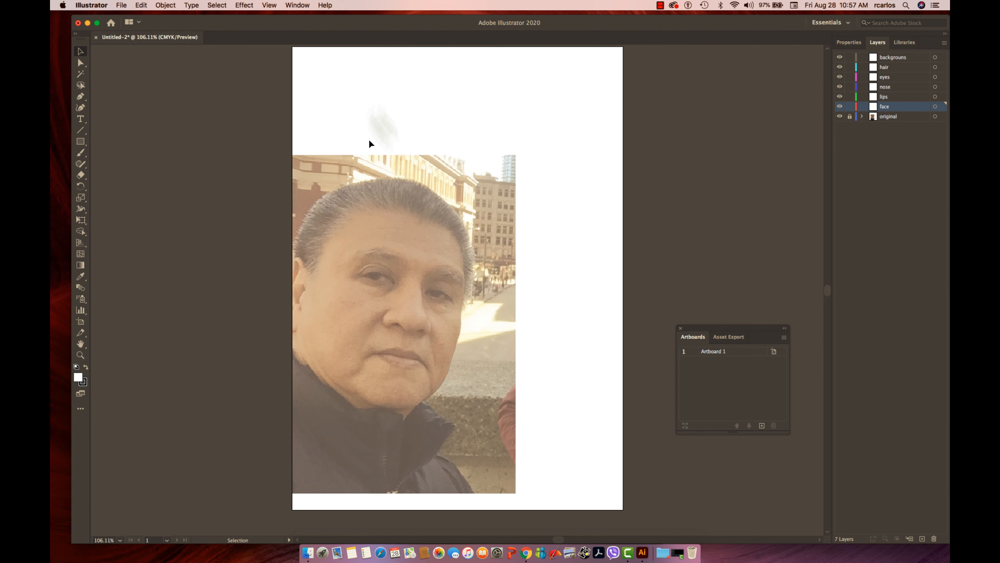
pyautogui.click(80, 96)
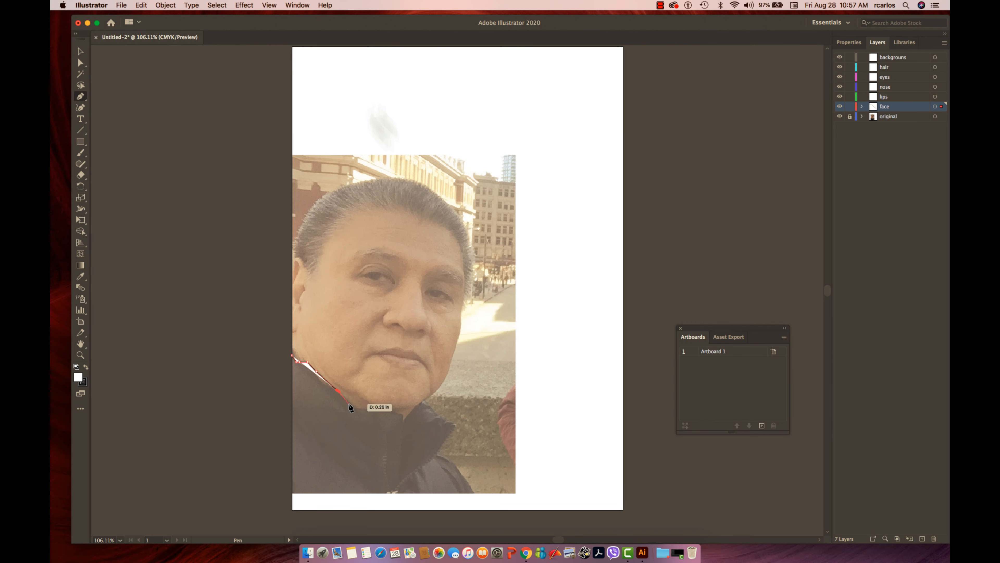
pyautogui.click(354, 406)
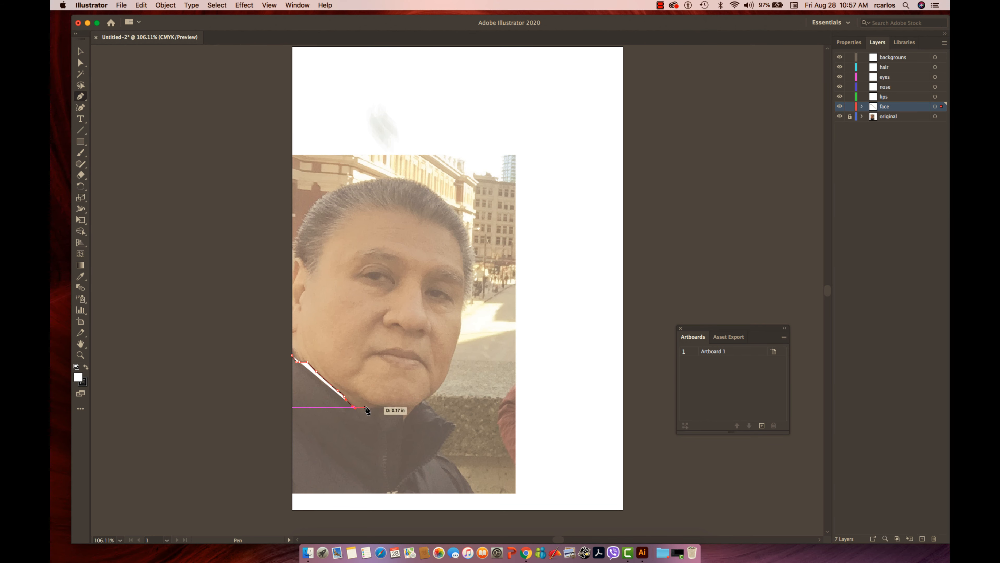
pyautogui.click(365, 406)
pyautogui.click(376, 405)
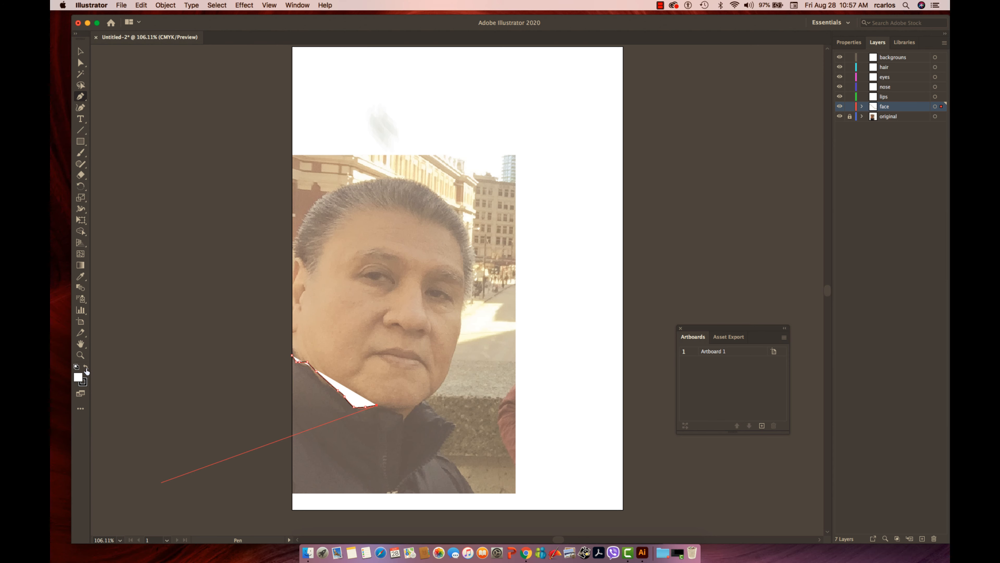
# Swap the fill and stroke colours of the traced face path
pyautogui.click(85, 368)
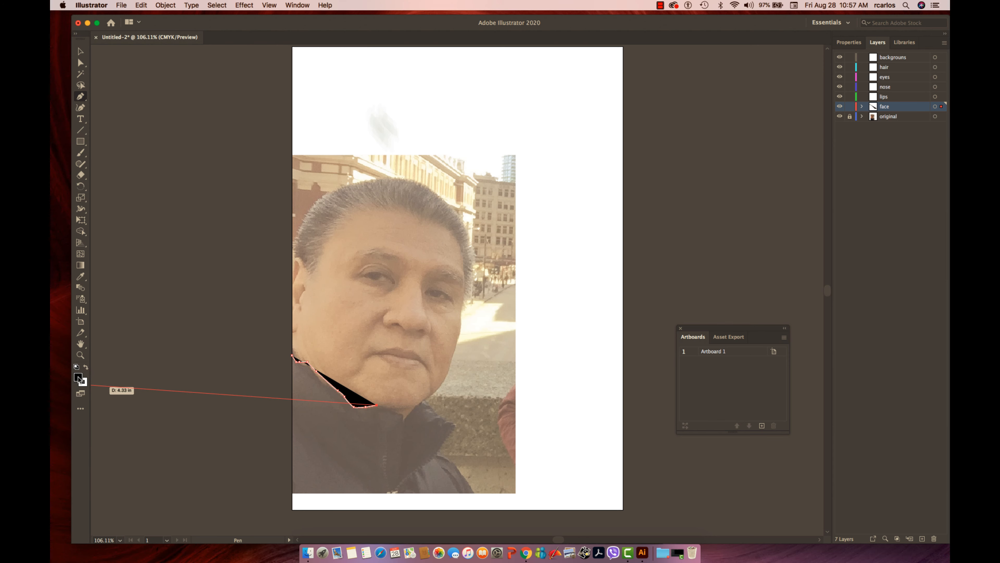
pyautogui.doubleClick(79, 377)
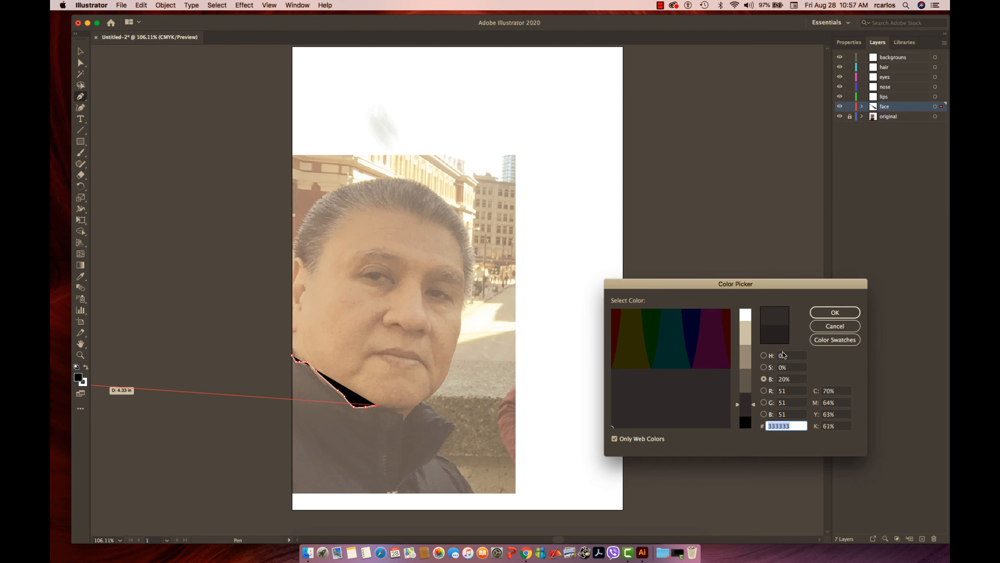
pyautogui.click(841, 326)
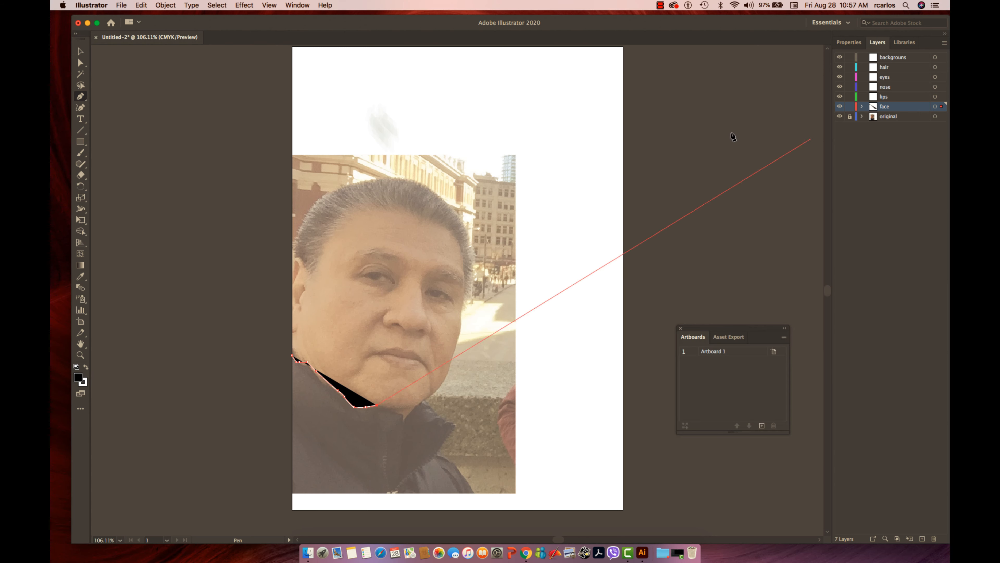
# Set the fill of the traced face path to None
pyautogui.click(848, 42)
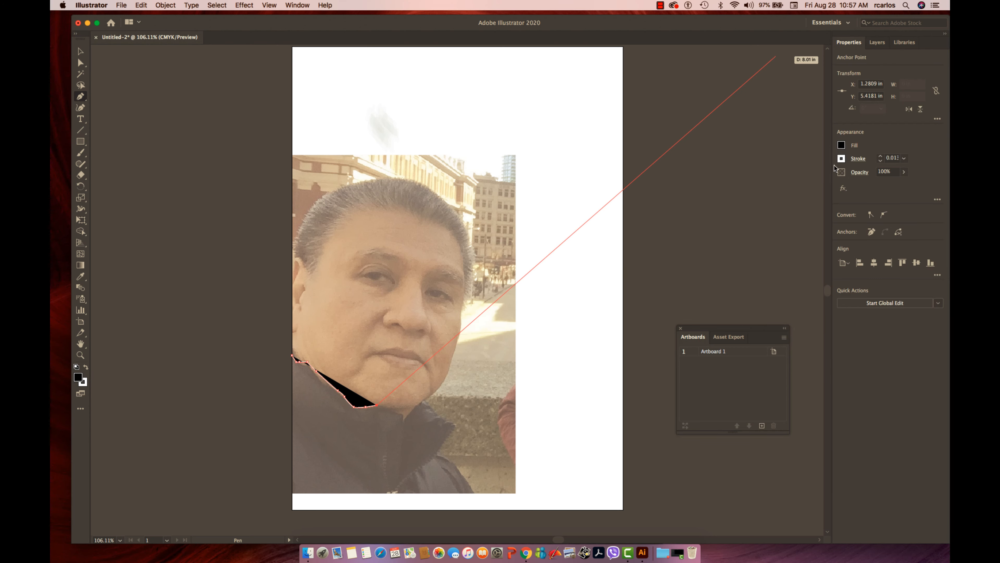
pyautogui.click(842, 145)
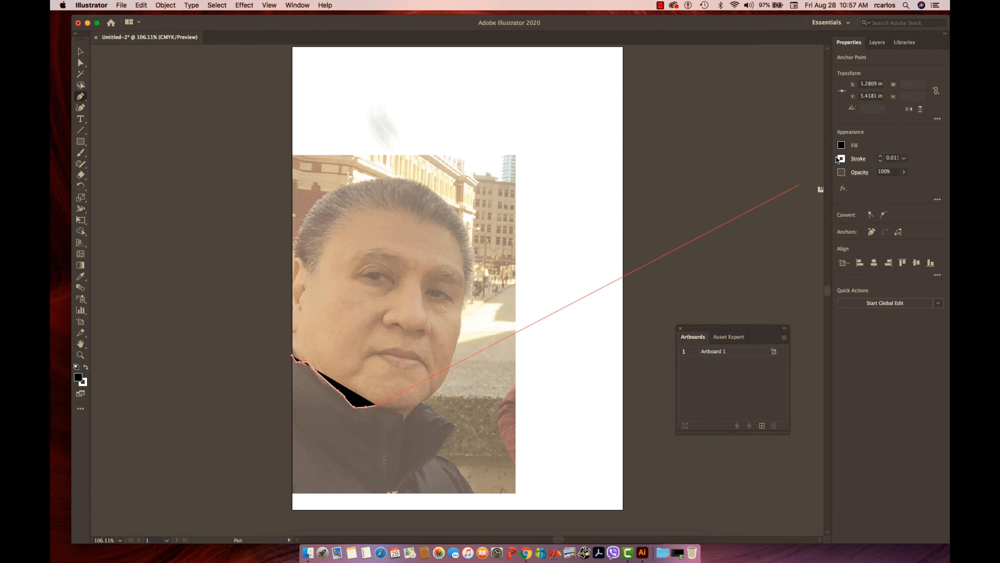
pyautogui.click(841, 147)
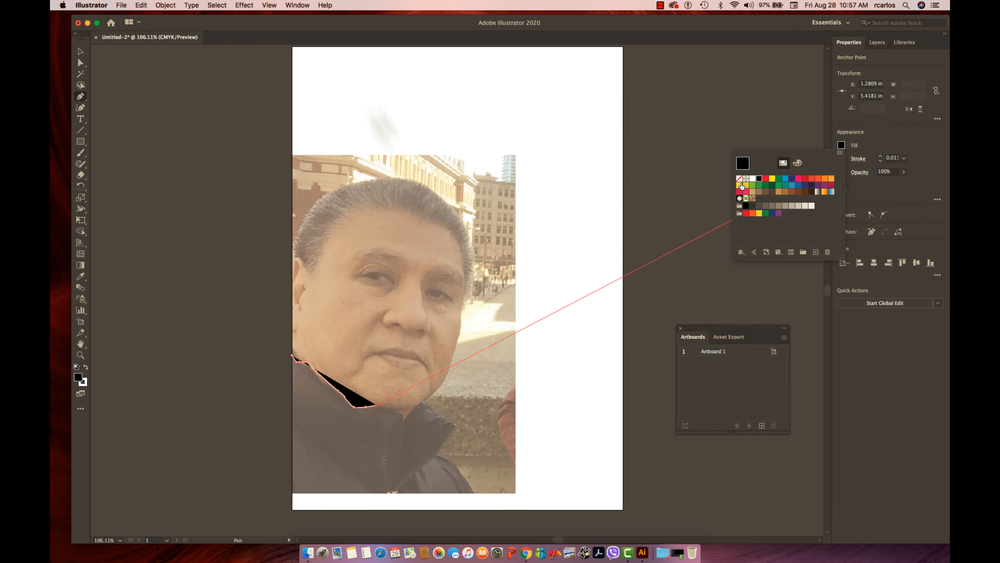
pyautogui.click(739, 179)
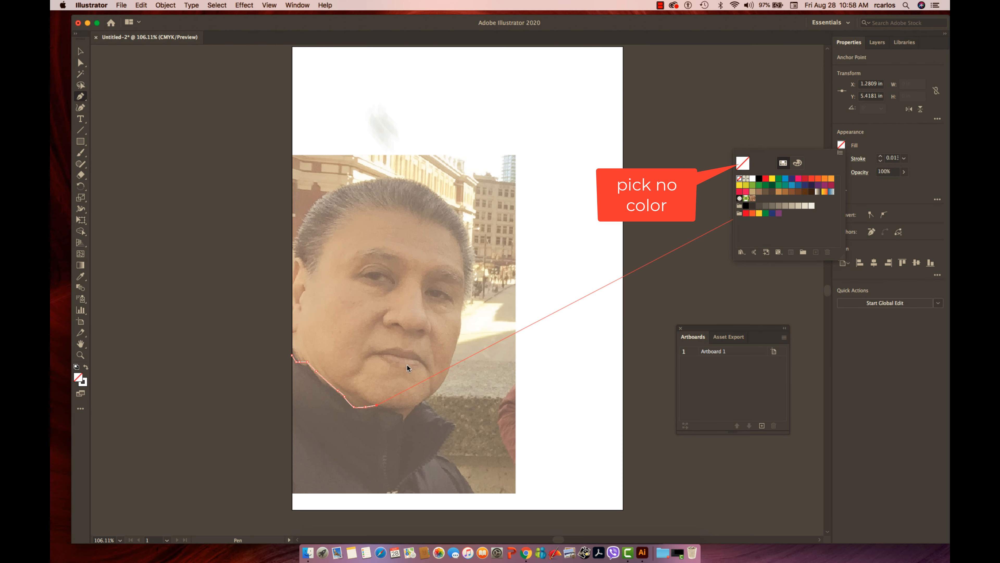
pyautogui.click(651, 265)
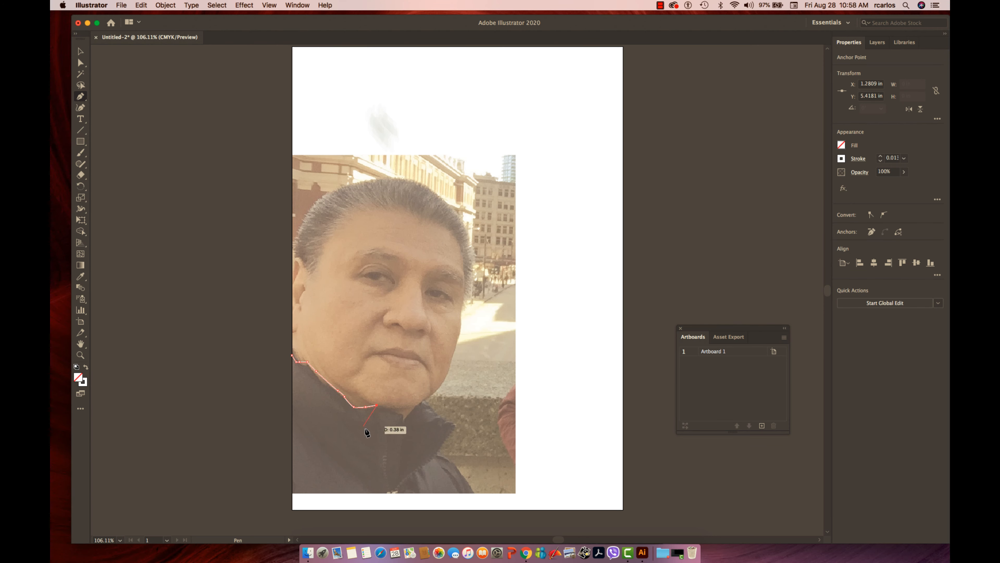
# Continue the face outline with the Pen tool under the chin, around the collar point and up to the jaw
pyautogui.click(385, 408)
pyautogui.click(400, 416)
pyautogui.click(400, 422)
pyautogui.click(413, 408)
pyautogui.click(422, 401)
pyautogui.click(435, 388)
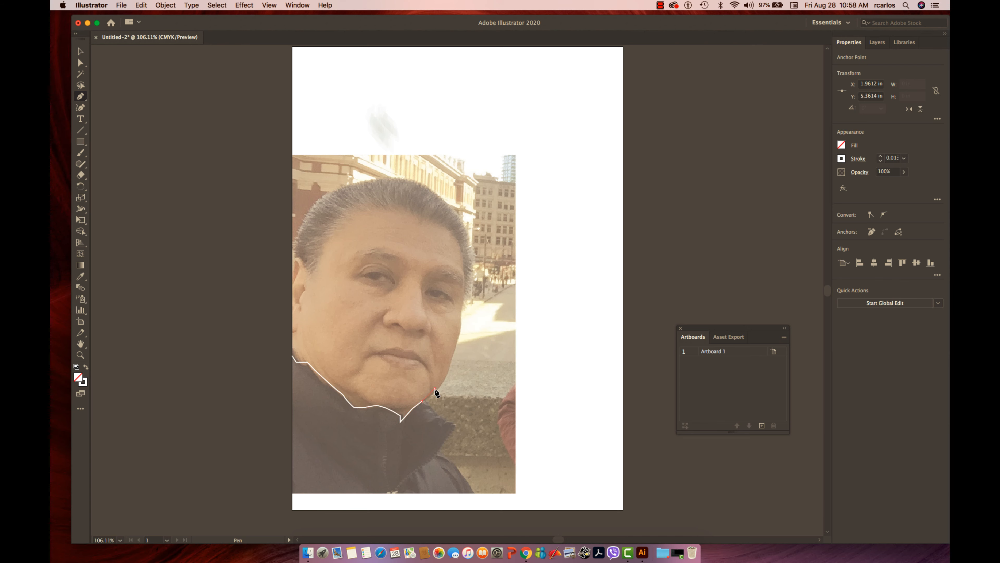
# Trace the face outline from the jaw up along the right-hand cheek to the temple
pyautogui.click(443, 380)
pyautogui.click(449, 360)
pyautogui.click(453, 351)
pyautogui.click(457, 342)
pyautogui.click(458, 331)
pyautogui.moveTo(457, 323); pyautogui.dragTo(461, 320)
pyautogui.click(460, 312)
pyautogui.click(461, 297)
pyautogui.click(465, 281)
pyautogui.click(464, 264)
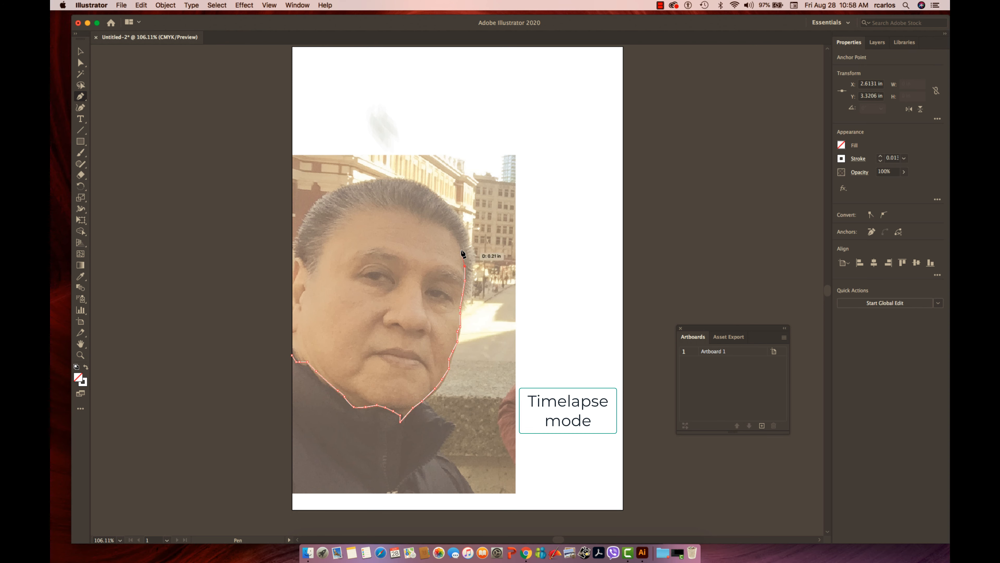
# Trace the hairline across the forehead from the right-hand temple to the left-hand side of the forehead
pyautogui.click(460, 252)
pyautogui.click(455, 239)
pyautogui.click(442, 226)
pyautogui.click(432, 221)
pyautogui.click(424, 220)
pyautogui.click(416, 218)
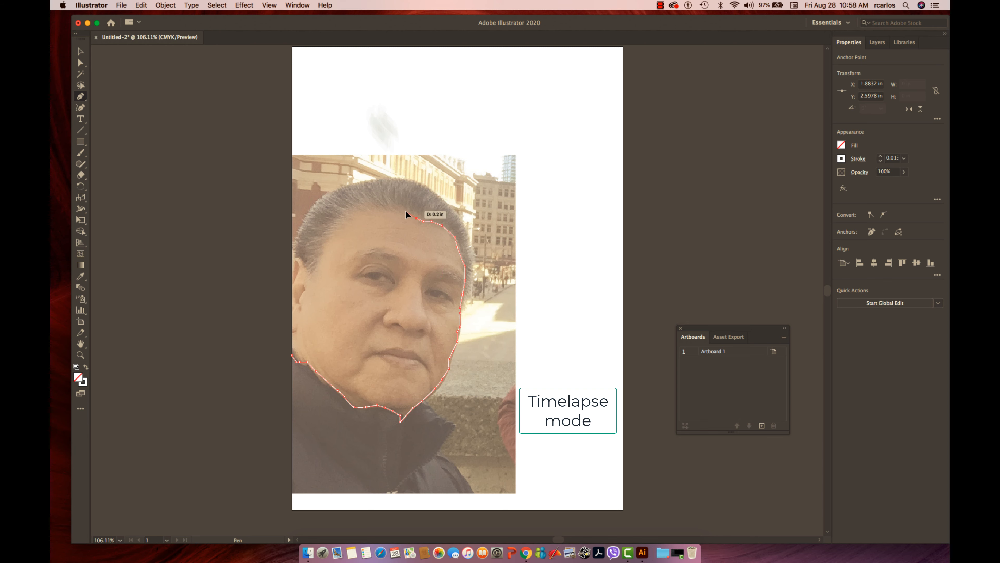
pyautogui.click(403, 210)
pyautogui.click(393, 207)
pyautogui.click(383, 207)
pyautogui.click(360, 212)
pyautogui.click(344, 217)
pyautogui.click(333, 224)
pyautogui.click(323, 238)
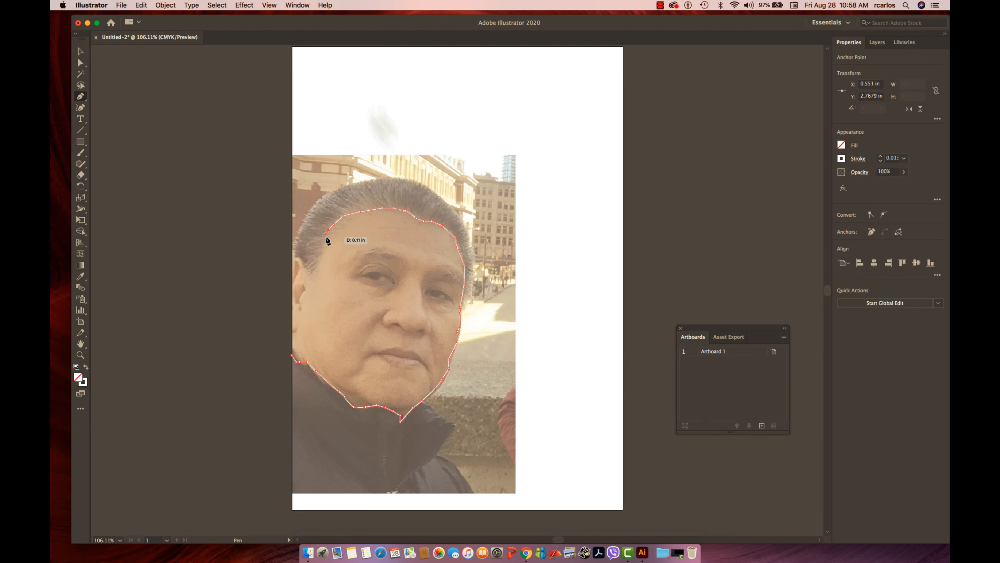
# Finish the face outline around the left-hand sideburn and ear, down the photo's left edge to the collar, and deselect it
pyautogui.click(318, 249)
pyautogui.click(315, 260)
pyautogui.click(313, 270)
pyautogui.click(307, 273)
pyautogui.click(300, 261)
pyautogui.click(291, 258)
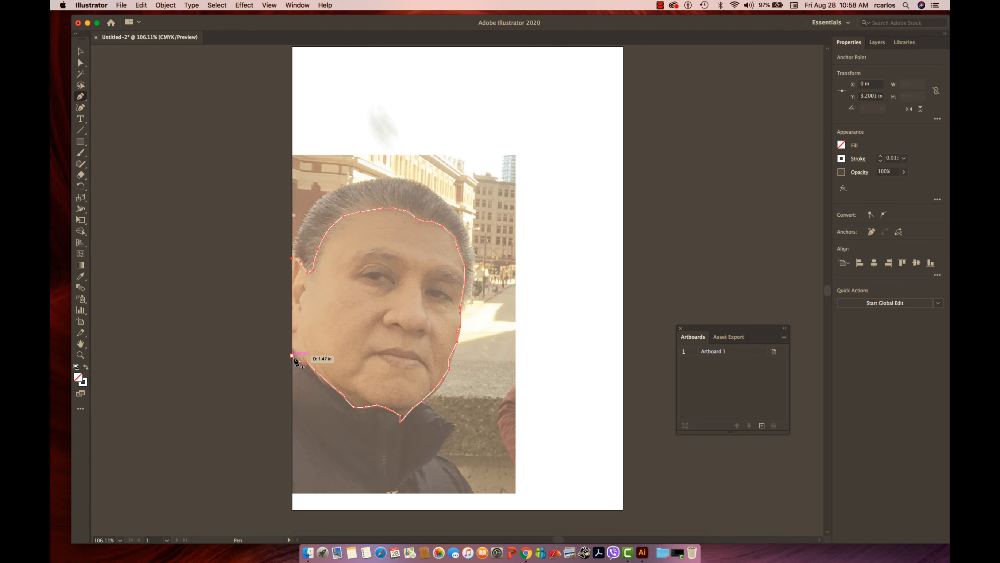
pyautogui.click(289, 355)
pyautogui.click(75, 51)
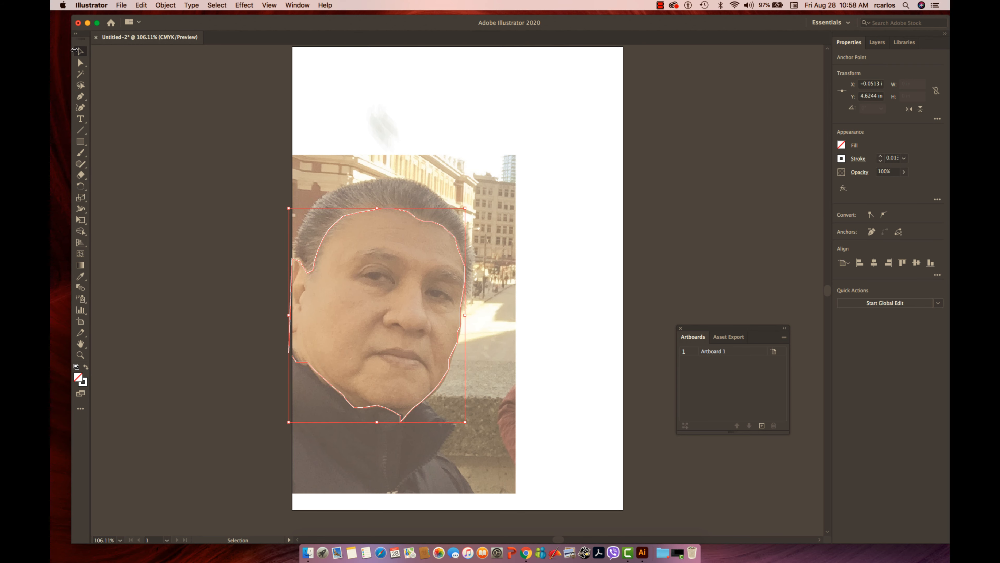
pyautogui.click(289, 155)
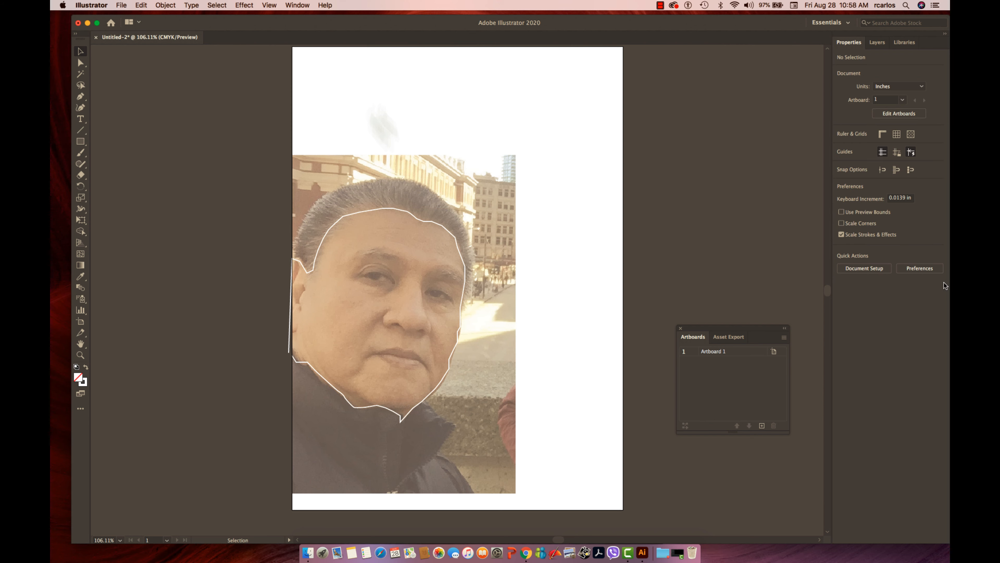
# Trace the top edge of the upper lip with the Pen tool from the left-hand mouth corner towards the right-hand corner
pyautogui.click(880, 43)
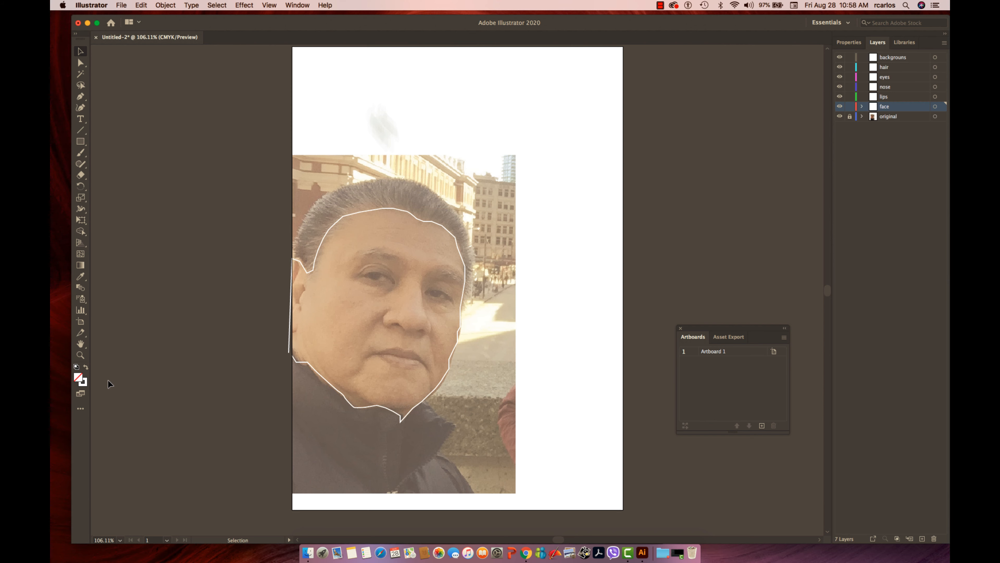
pyautogui.click(81, 355)
pyautogui.moveTo(341, 339); pyautogui.dragTo(455, 440)
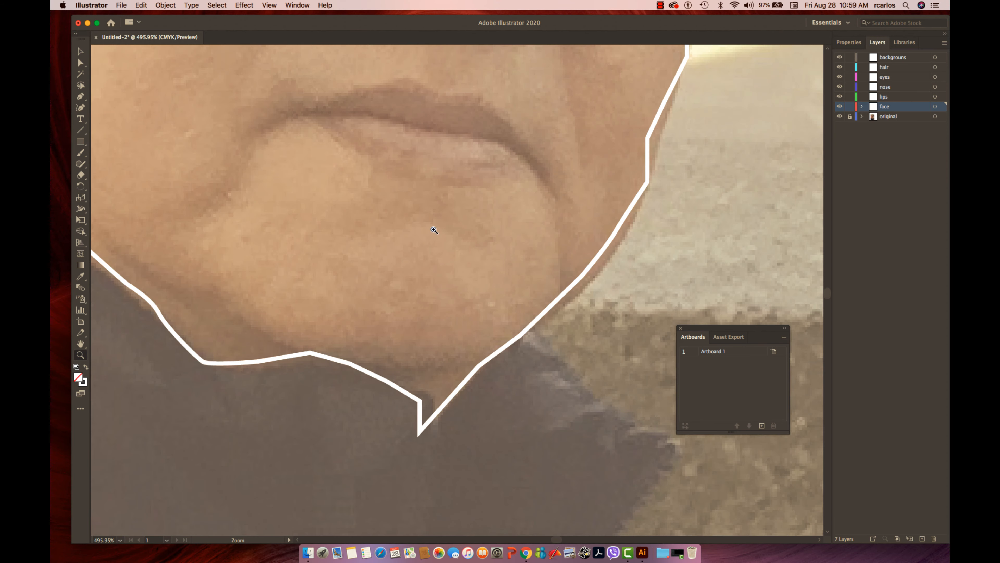
pyautogui.press('p')
pyautogui.click(286, 117)
pyautogui.moveTo(352, 90); pyautogui.dragTo(405, 80)
pyautogui.moveTo(413, 77); pyautogui.dragTo(416, 79)
pyautogui.click(439, 96)
pyautogui.click(474, 93)
pyautogui.click(494, 110)
pyautogui.click(507, 124)
pyautogui.click(524, 146)
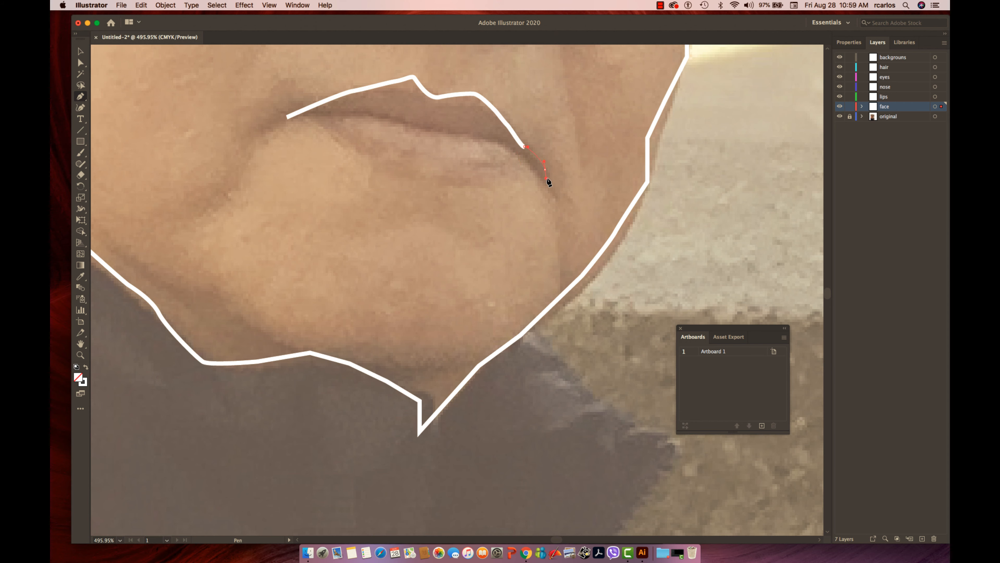
# Close the upper lip shape around the right-hand mouth corner and back along the line between the lips
pyautogui.click(545, 170)
pyautogui.click(516, 151)
pyautogui.click(495, 141)
pyautogui.click(469, 135)
pyautogui.click(437, 132)
pyautogui.click(400, 125)
pyautogui.click(386, 116)
pyautogui.click(362, 115)
pyautogui.click(323, 113)
pyautogui.click(286, 117)
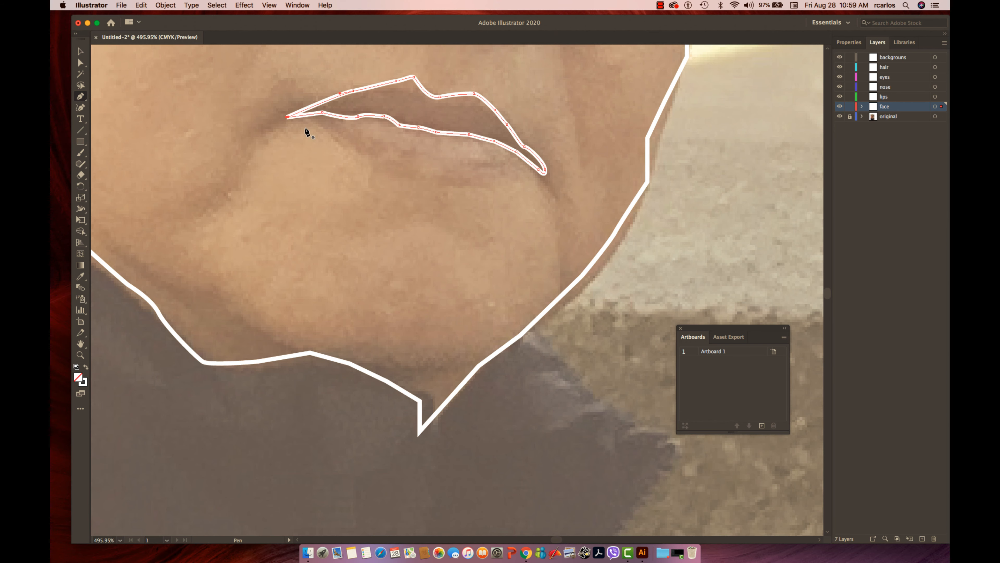
# Start a new path and trace the bottom edge of the lower lip from left to right
pyautogui.press('v')
pyautogui.press('p')
pyautogui.click(332, 132)
pyautogui.click(351, 144)
pyautogui.click(369, 157)
pyautogui.click(392, 166)
pyautogui.click(435, 178)
pyautogui.click(474, 178)
pyautogui.click(512, 173)
pyautogui.click(532, 165)
pyautogui.click(511, 151)
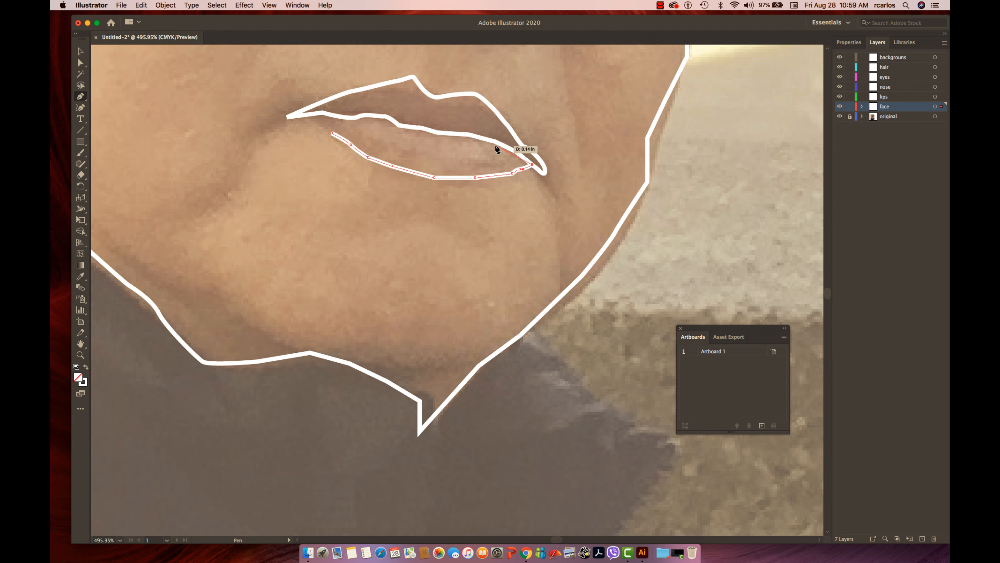
# Close the lower lip shape by tracing back along the line between the lips to its starting point
pyautogui.click(494, 143)
pyautogui.click(462, 136)
pyautogui.click(429, 133)
pyautogui.click(416, 124)
pyautogui.click(392, 120)
pyautogui.click(383, 115)
pyautogui.click(361, 119)
pyautogui.click(351, 117)
pyautogui.click(322, 112)
pyautogui.click(310, 113)
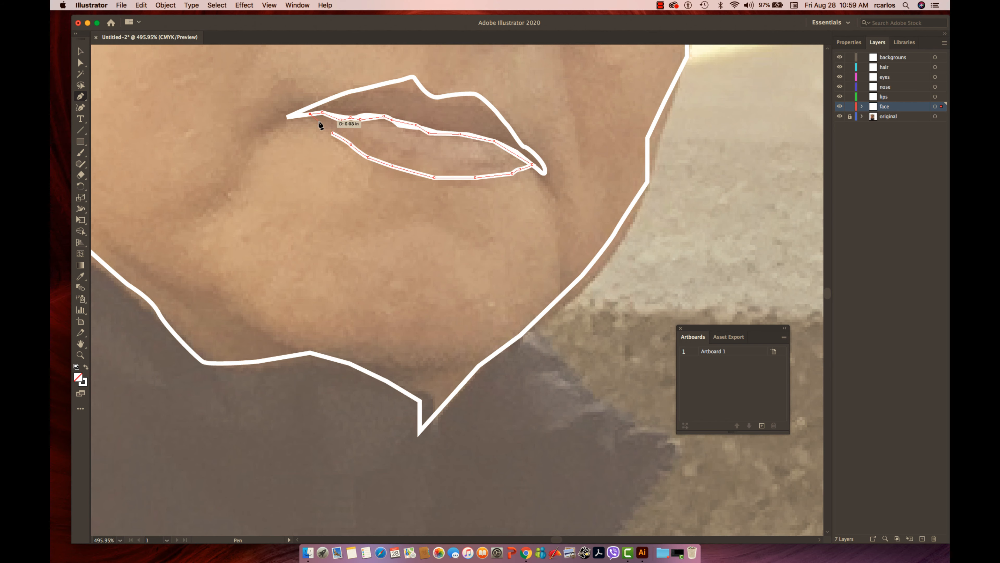
pyautogui.click(332, 133)
pyautogui.click(78, 54)
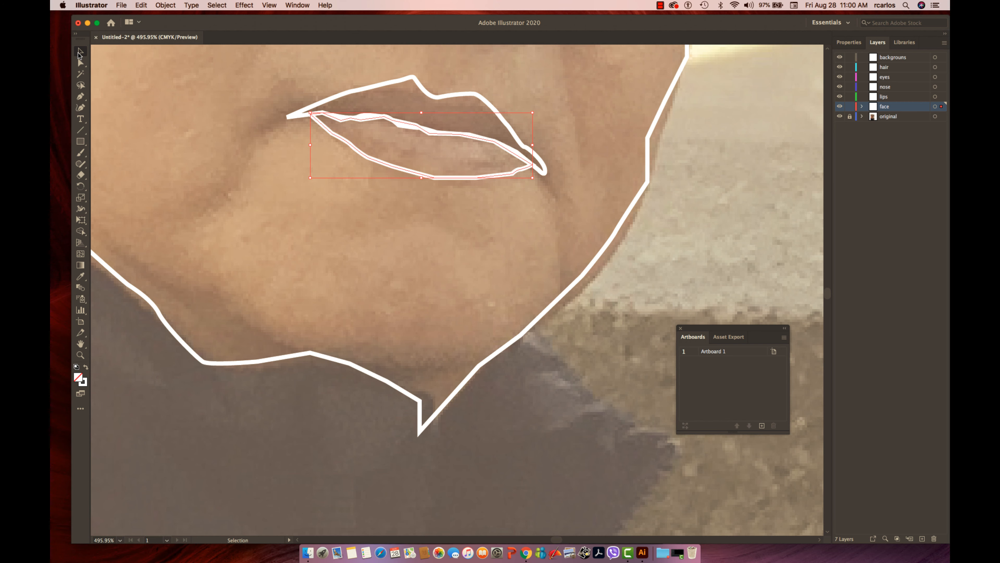
# Lower and flatten the peak of the upper lip outline by moving its anchor points with the Direct Selection tool
pyautogui.click(81, 97)
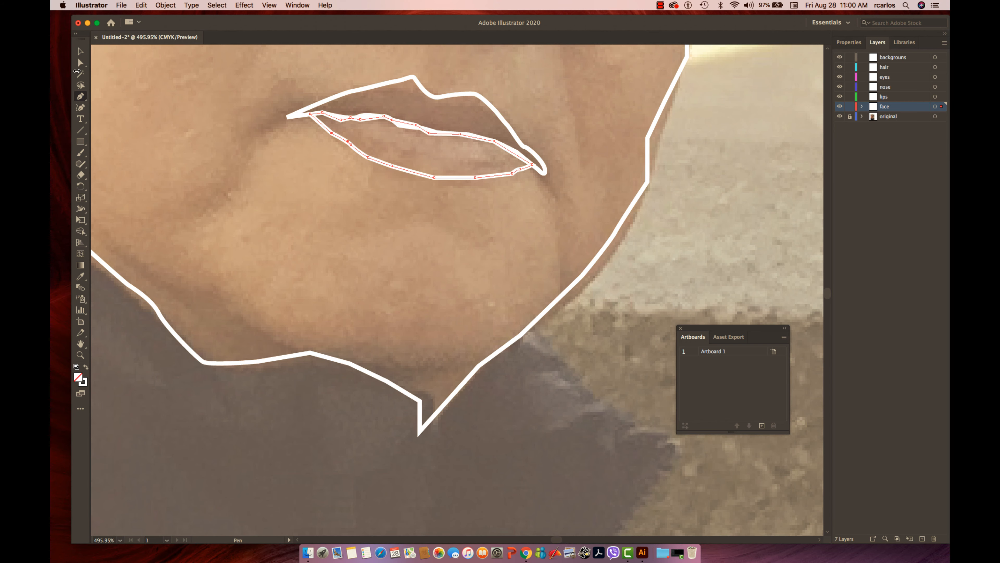
pyautogui.click(80, 63)
pyautogui.click(409, 82)
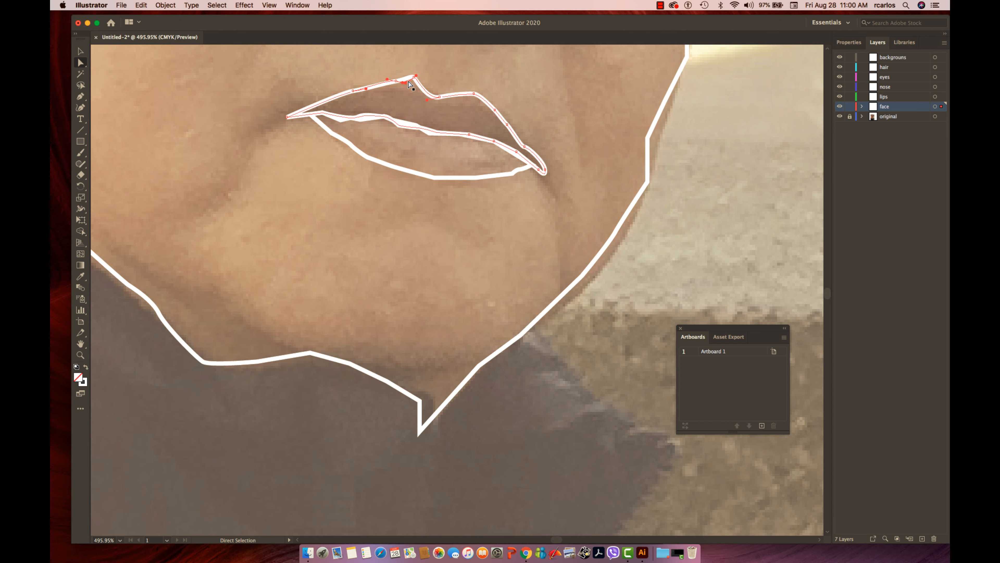
pyautogui.moveTo(406, 82)
pyautogui.mouseDown()
pyautogui.moveTo(414, 79)
pyautogui.moveTo(390, 85)
pyautogui.moveTo(417, 83)
pyautogui.mouseUp()
pyautogui.click(413, 84)
pyautogui.click(391, 88)
pyautogui.moveTo(391, 86); pyautogui.dragTo(390, 83)
# Draw a small closed detail shape with the Pen tool inside the left part of the lower lip
pyautogui.click(80, 96)
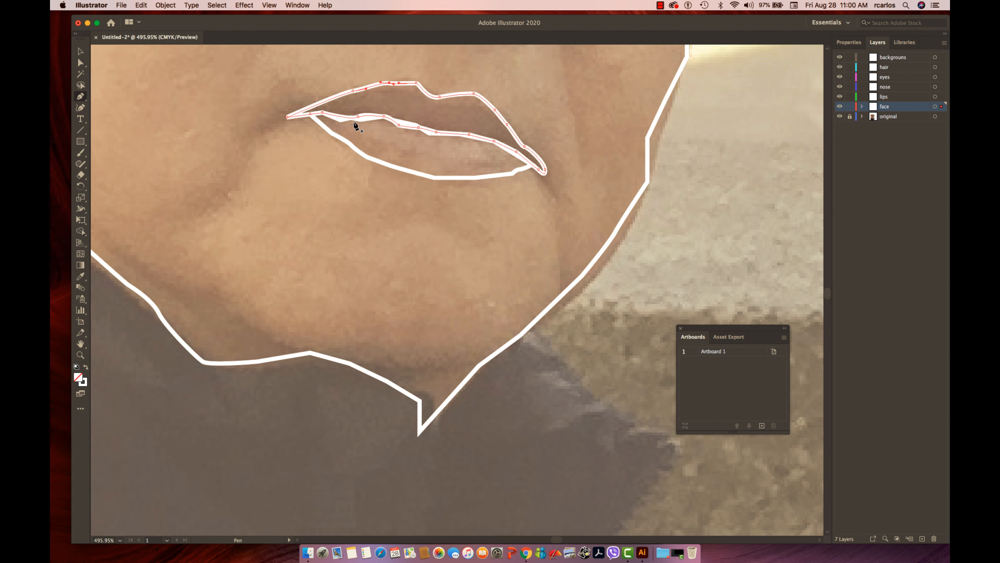
pyautogui.click(331, 125)
pyautogui.click(354, 128)
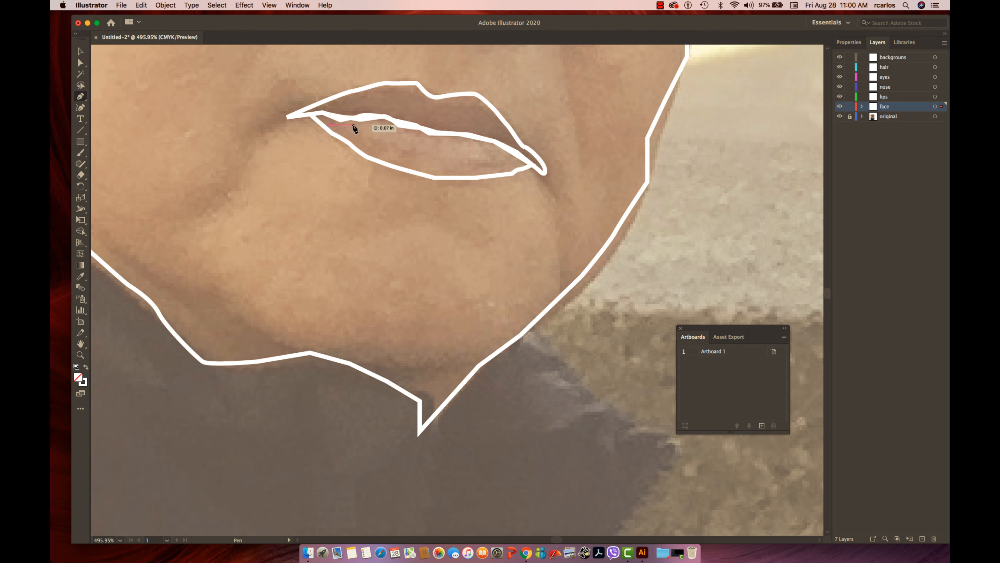
pyautogui.click(366, 136)
pyautogui.click(383, 145)
pyautogui.moveTo(393, 143); pyautogui.dragTo(378, 154)
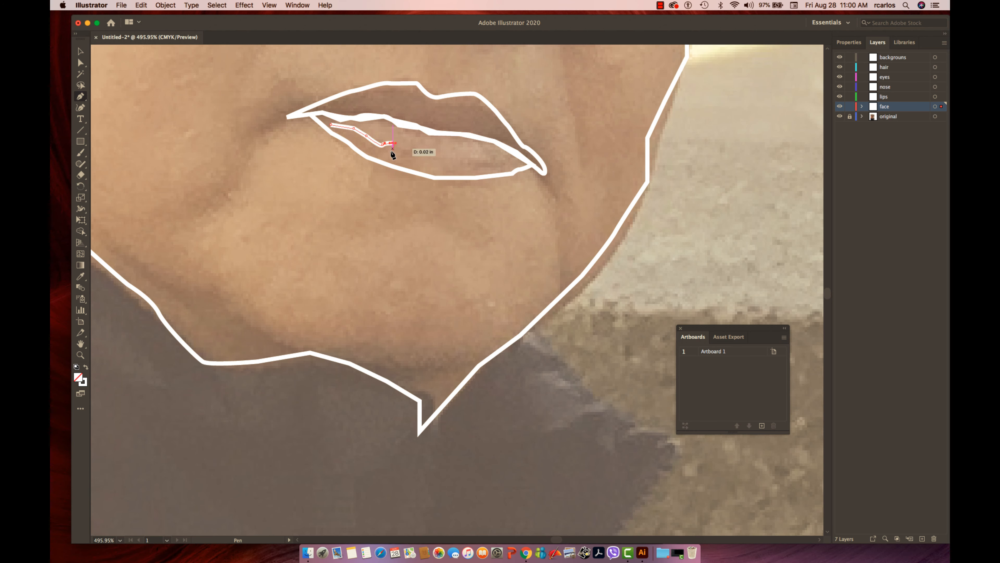
pyautogui.click(353, 142)
pyautogui.click(347, 133)
pyautogui.click(341, 128)
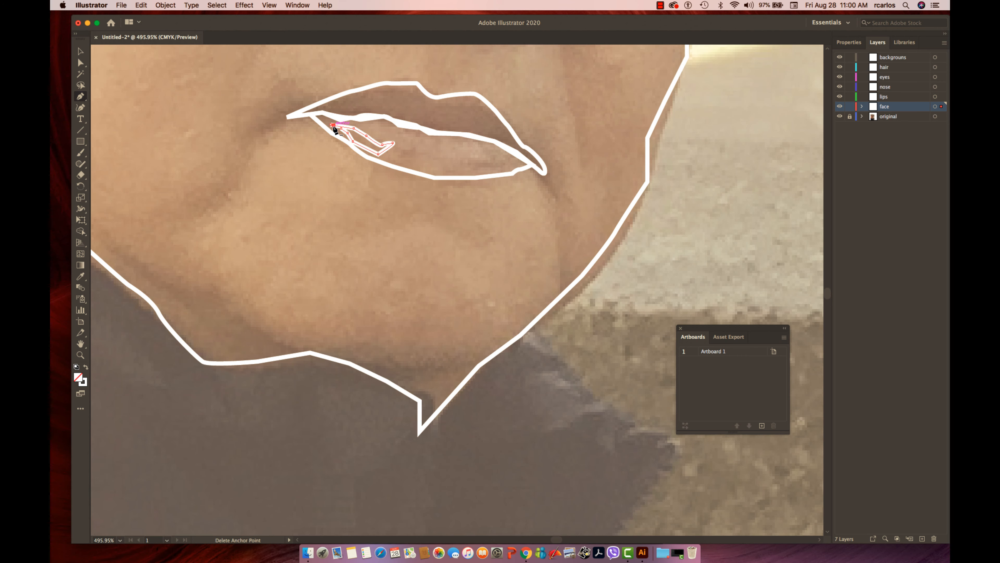
pyautogui.click(333, 125)
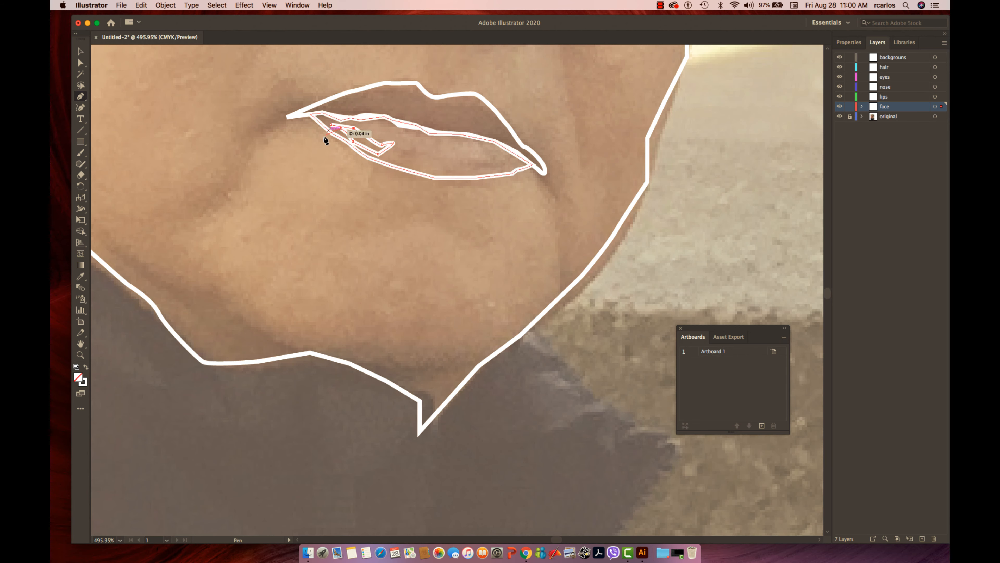
pyautogui.click(444, 160)
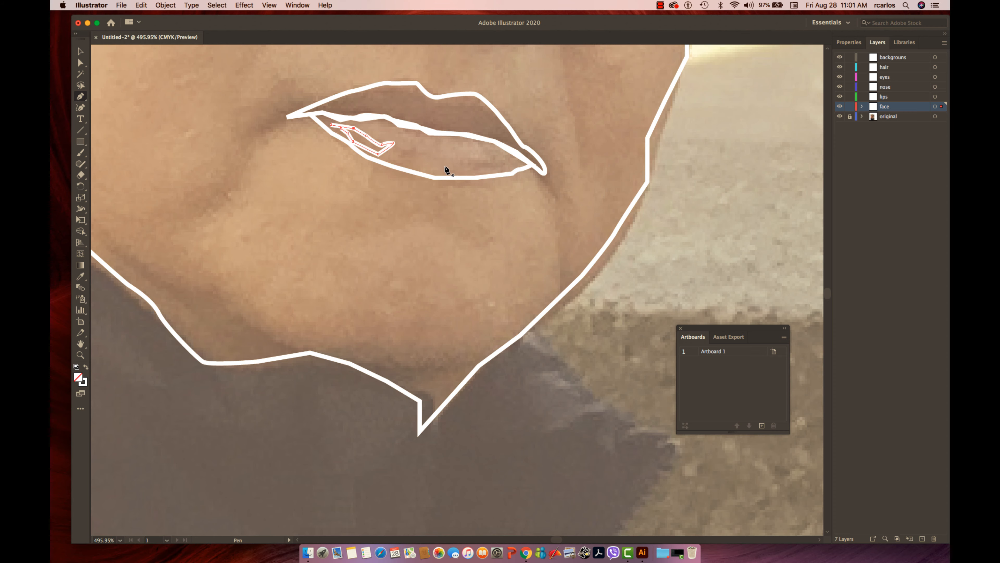
# Draw a second closed detail shape with the Pen tool inside the right part of the lower lip
pyautogui.press('Escape')
pyautogui.click(438, 159)
pyautogui.click(462, 159)
pyautogui.click(483, 159)
pyautogui.click(500, 159)
pyautogui.click(516, 160)
pyautogui.click(520, 160)
pyautogui.click(488, 174)
pyautogui.click(454, 174)
pyautogui.click(447, 173)
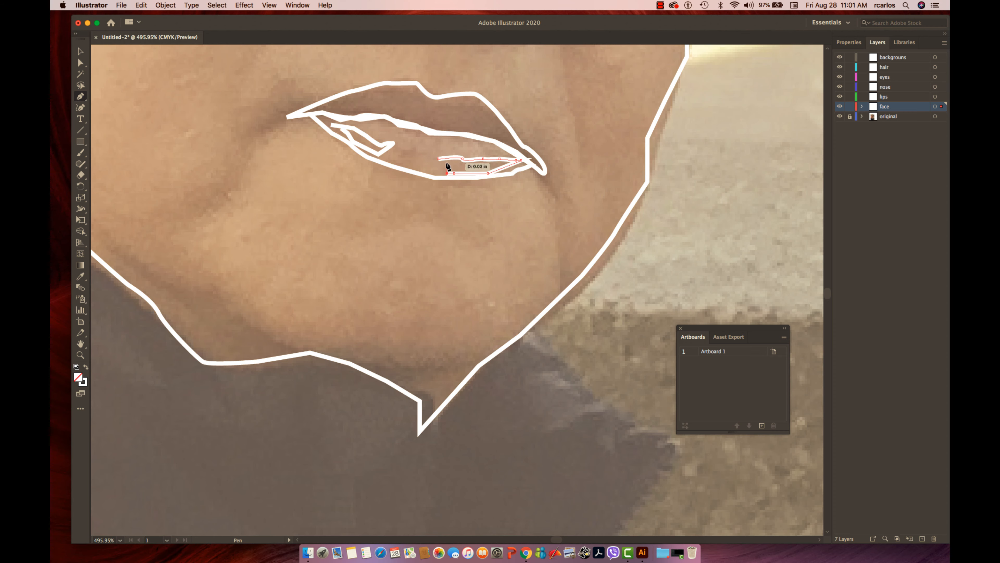
pyautogui.click(438, 159)
pyautogui.scroll(1, 239, 264)
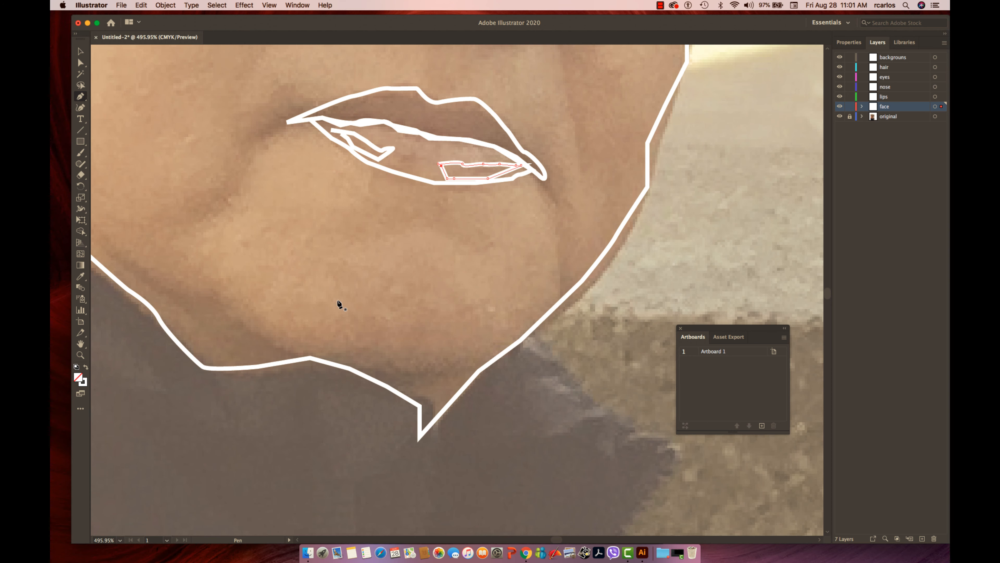
# Select all the lip paths together and cut them from the face layer
pyautogui.click(81, 52)
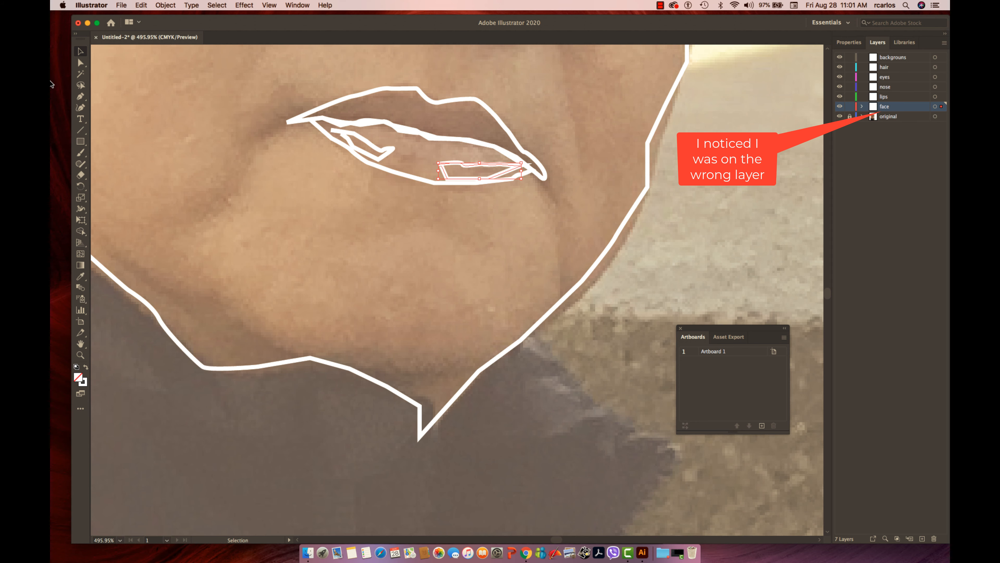
pyautogui.click(71, 49)
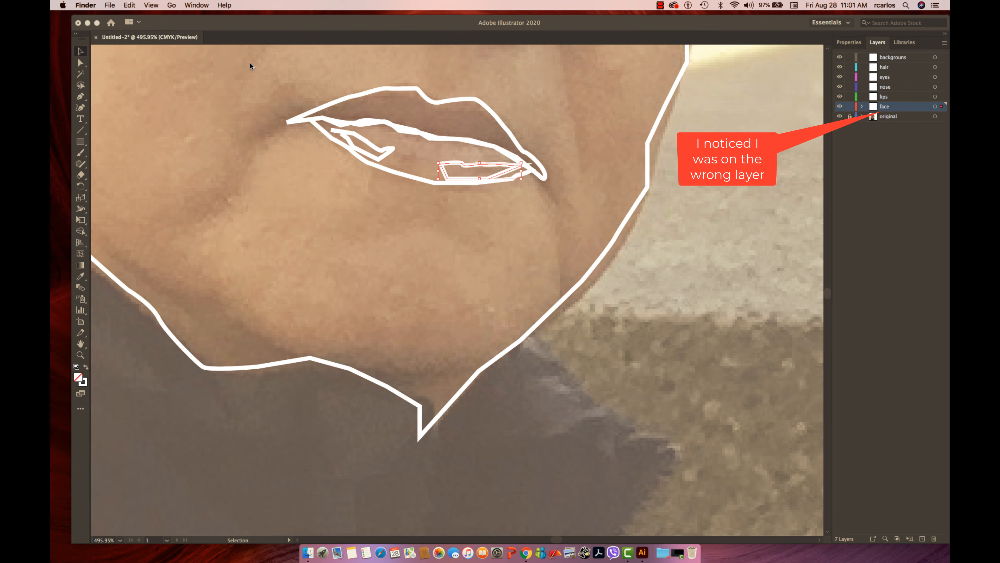
pyautogui.click(463, 161)
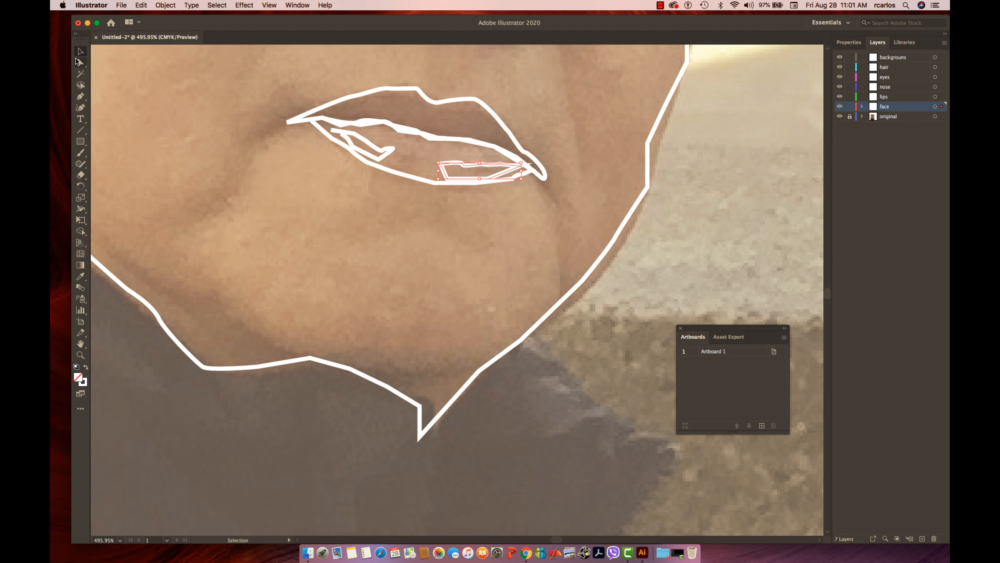
pyautogui.click(80, 52)
pyautogui.moveTo(271, 75); pyautogui.dragTo(577, 220)
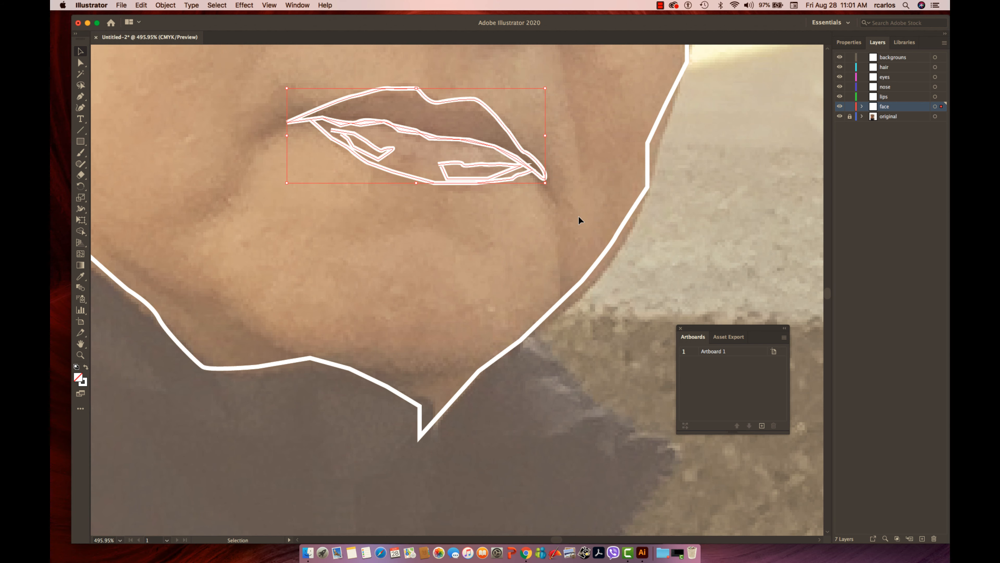
pyautogui.rightClick(462, 139)
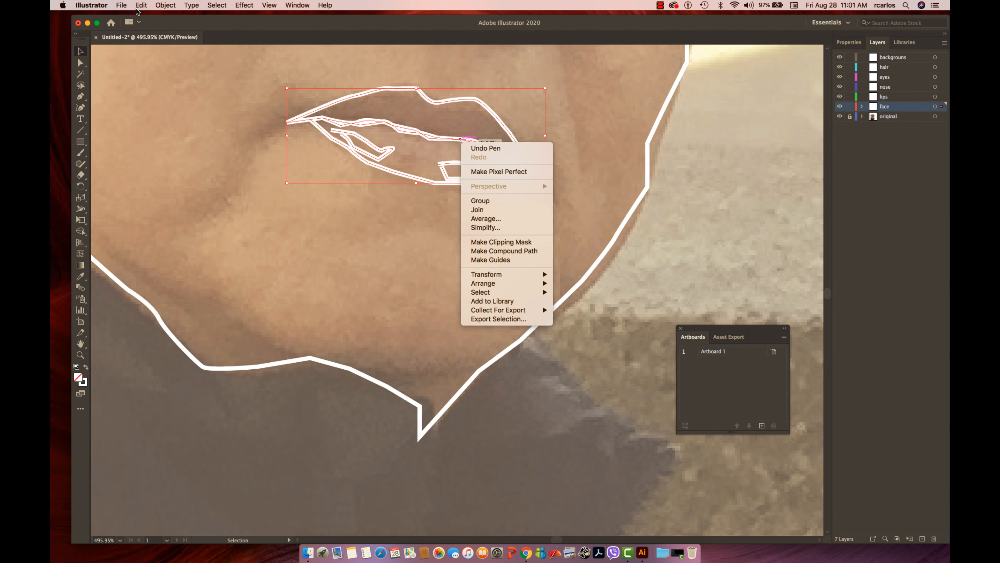
pyautogui.press('Escape')
pyautogui.press('Delete')
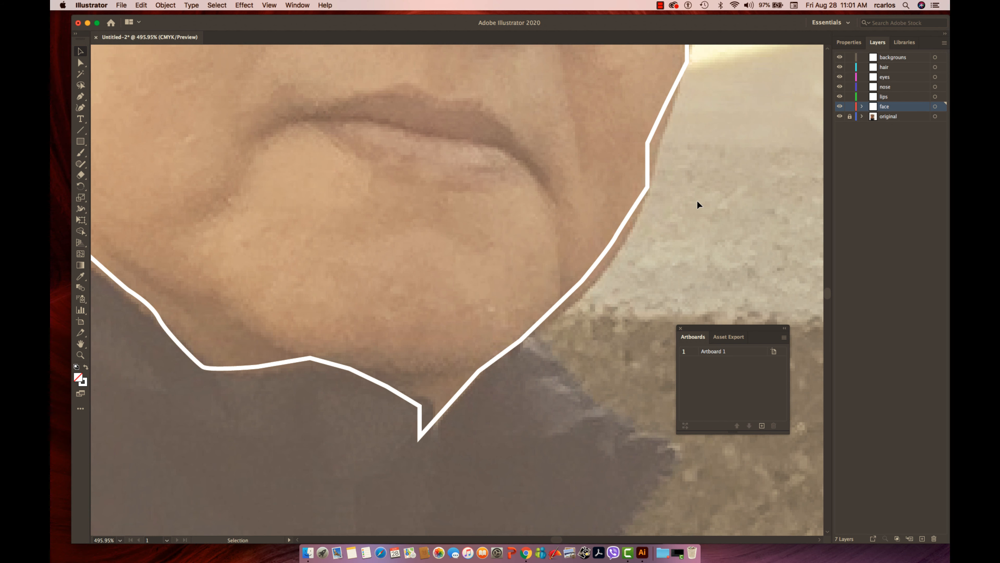
# Paste the cut lip paths in place on the lips layer, and make the face layer active
pyautogui.click(894, 98)
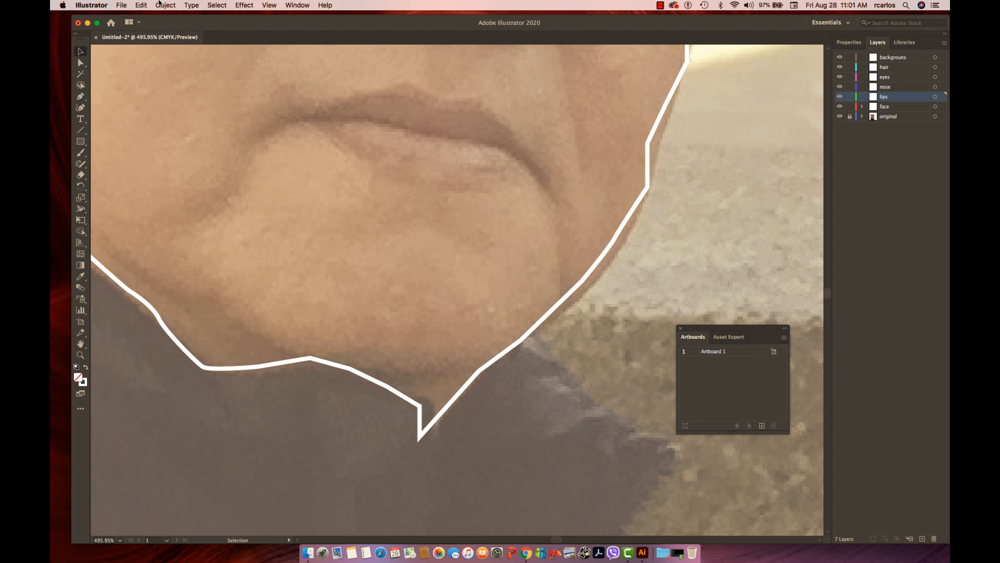
pyautogui.click(147, 7)
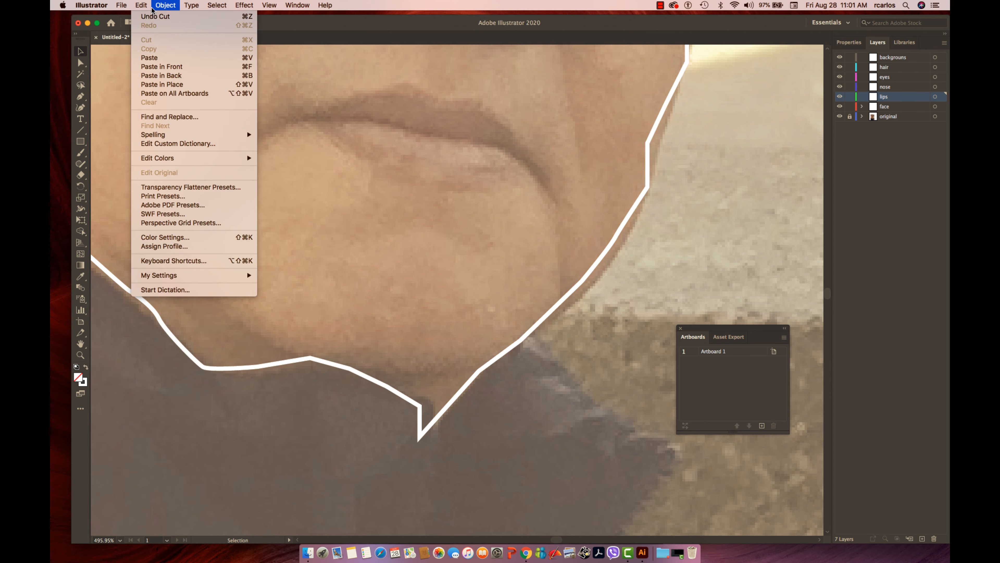
pyautogui.click(162, 85)
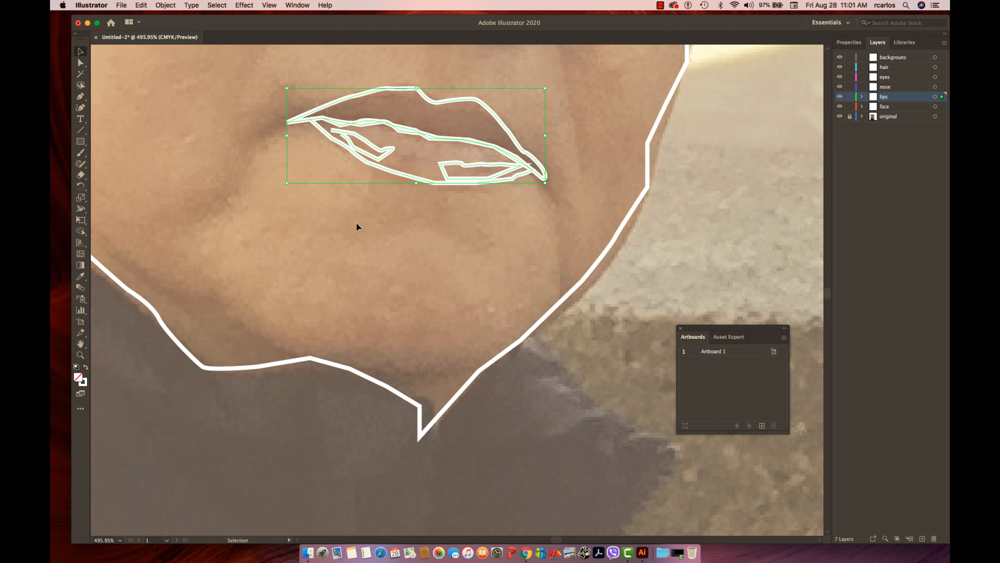
pyautogui.click(227, 333)
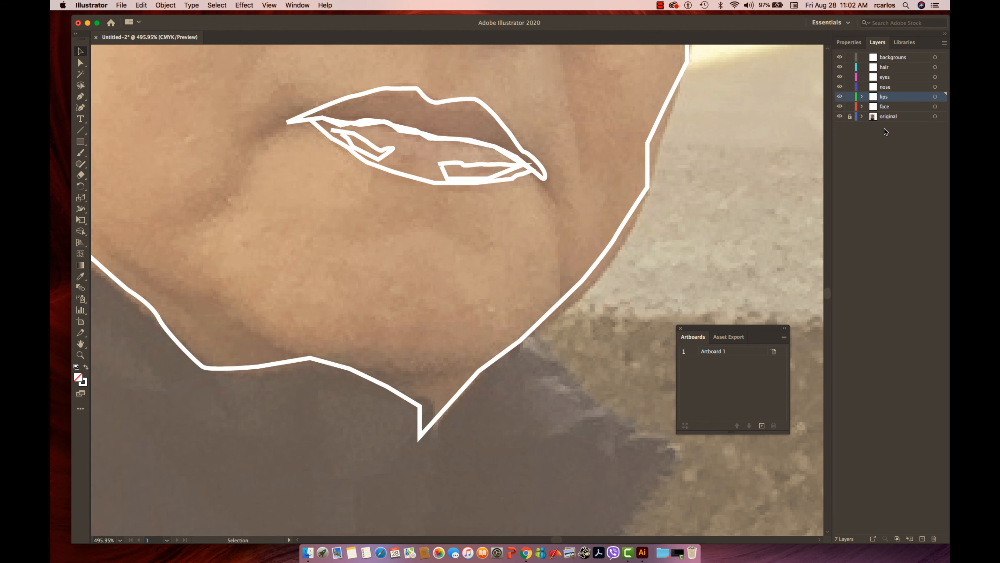
pyautogui.click(906, 105)
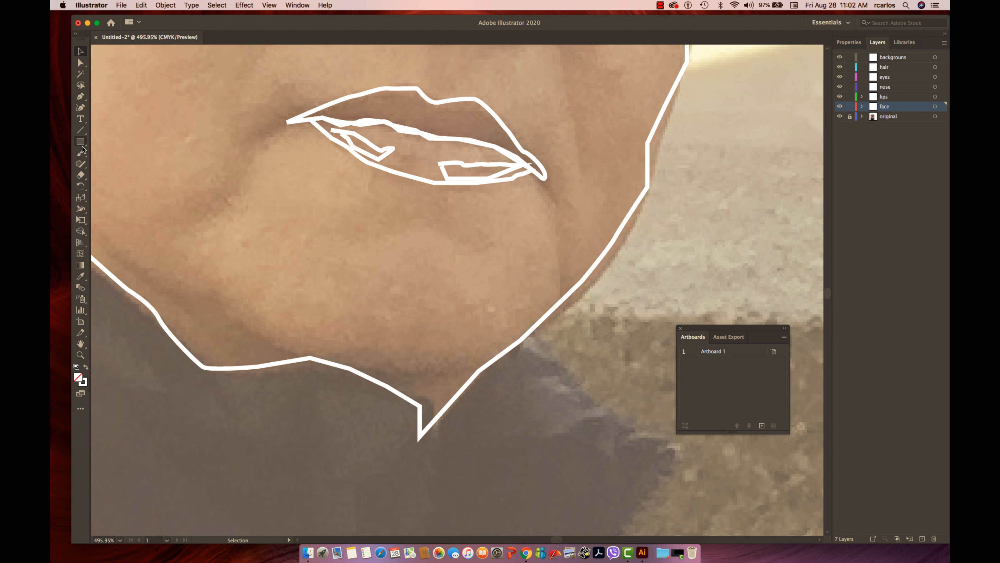
# Draw a closed shadow shape with the Pen tool on the face layer, along the left jawline down to the chin
pyautogui.click(80, 96)
pyautogui.click(104, 235)
pyautogui.click(142, 271)
pyautogui.moveTo(204, 297); pyautogui.dragTo(216, 285)
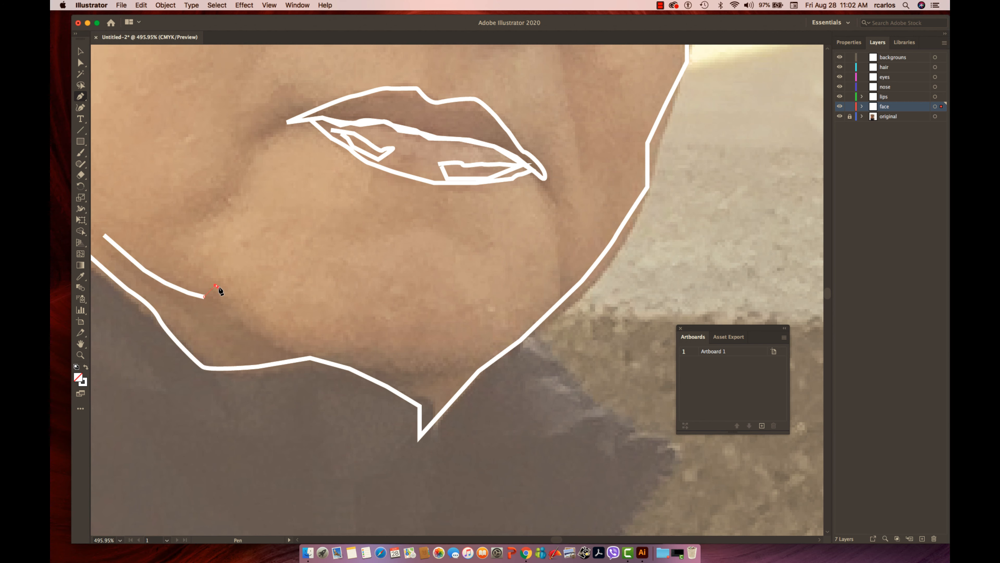
pyautogui.click(206, 320)
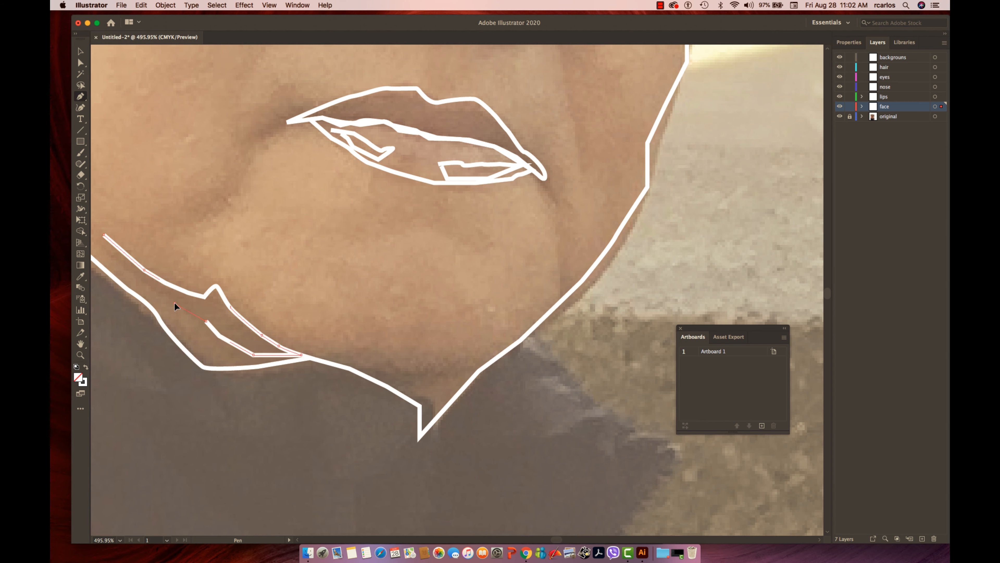
pyautogui.click(175, 303)
pyautogui.click(151, 283)
pyautogui.click(127, 259)
pyautogui.click(104, 233)
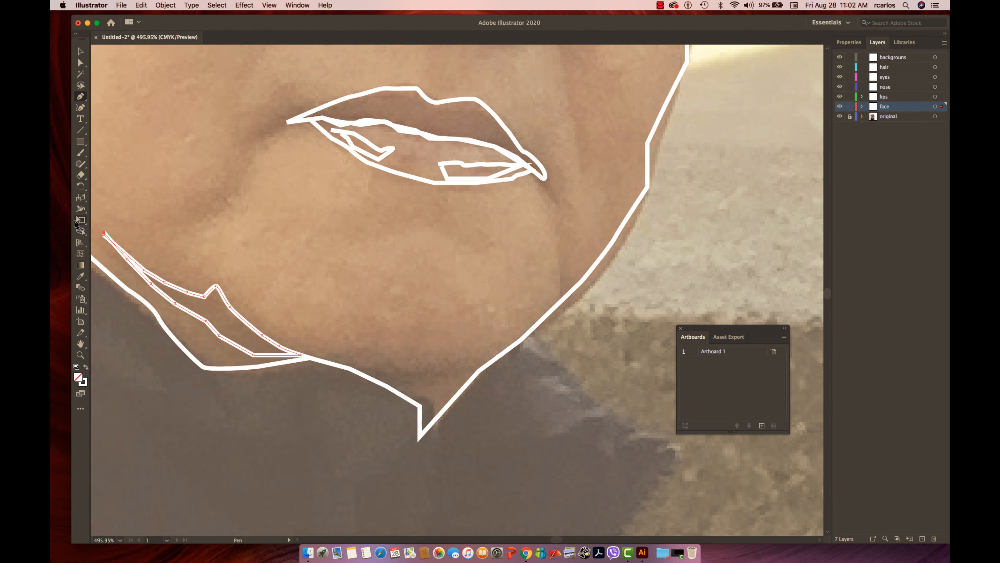
# Draw a thin closed shadow shape with the Pen tool under the chin, spanning to the right side of the jaw outline
pyautogui.click(342, 360)
pyautogui.click(393, 369)
pyautogui.click(441, 360)
pyautogui.click(465, 356)
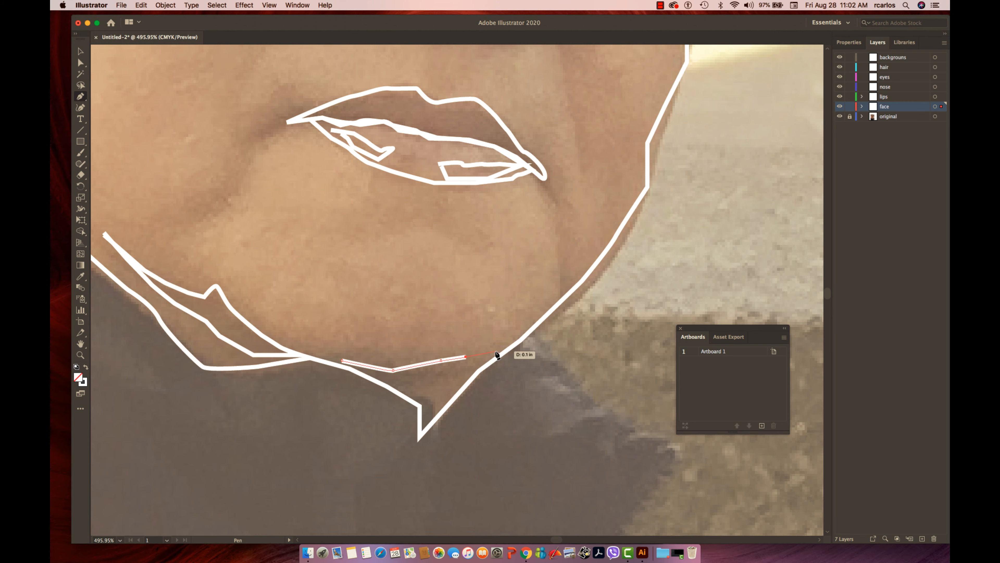
pyautogui.click(496, 350)
pyautogui.click(445, 379)
pyautogui.click(403, 384)
pyautogui.click(342, 360)
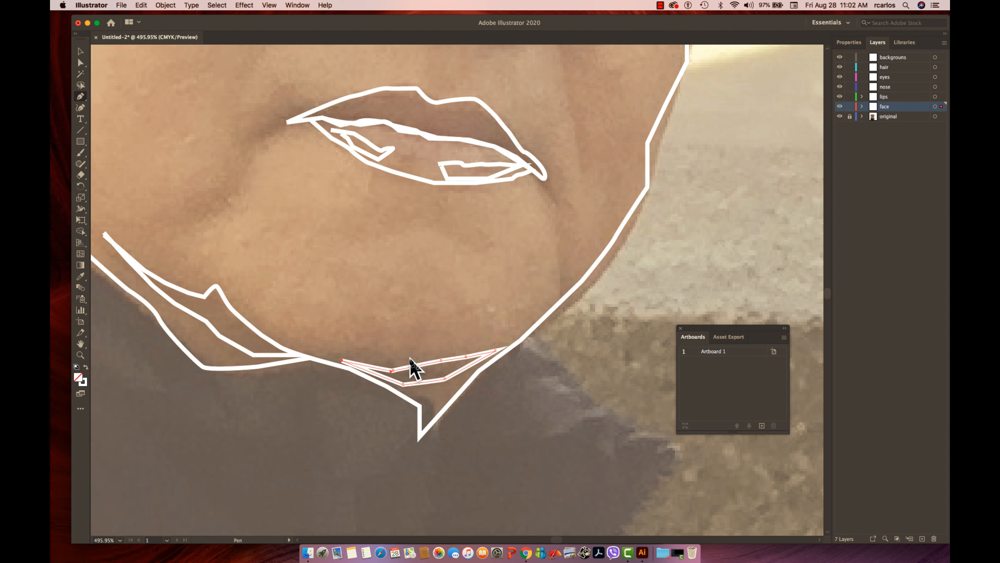
pyautogui.scroll(2, 425, 346)
pyautogui.press('cmd+minus')
pyautogui.press('cmd+minus')
pyautogui.press('cmd+minus')
pyautogui.press('cmd+minus')
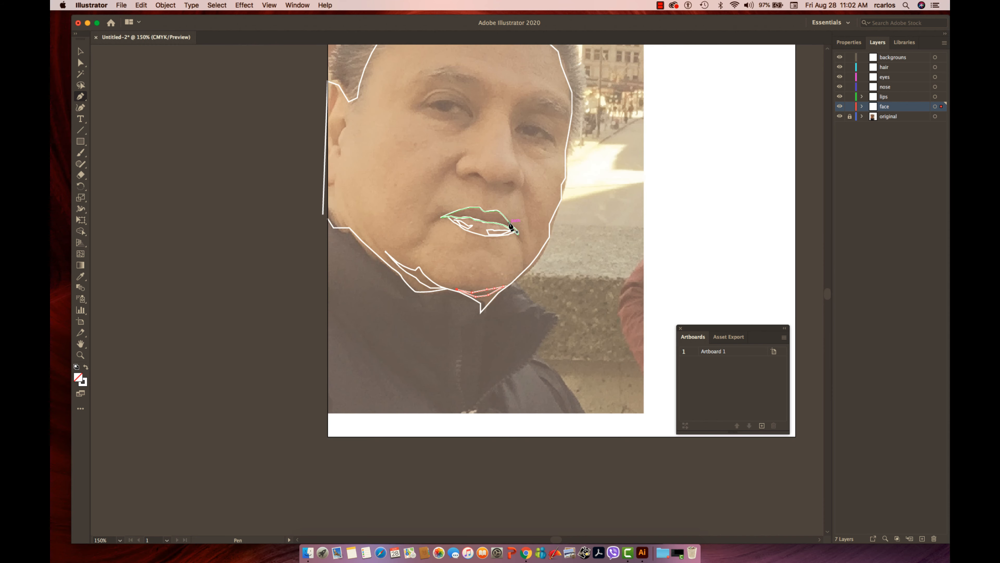
pyautogui.click(464, 226)
pyautogui.click(463, 186)
pyautogui.press('cmd+z')
pyautogui.scroll(4, 599, 136)
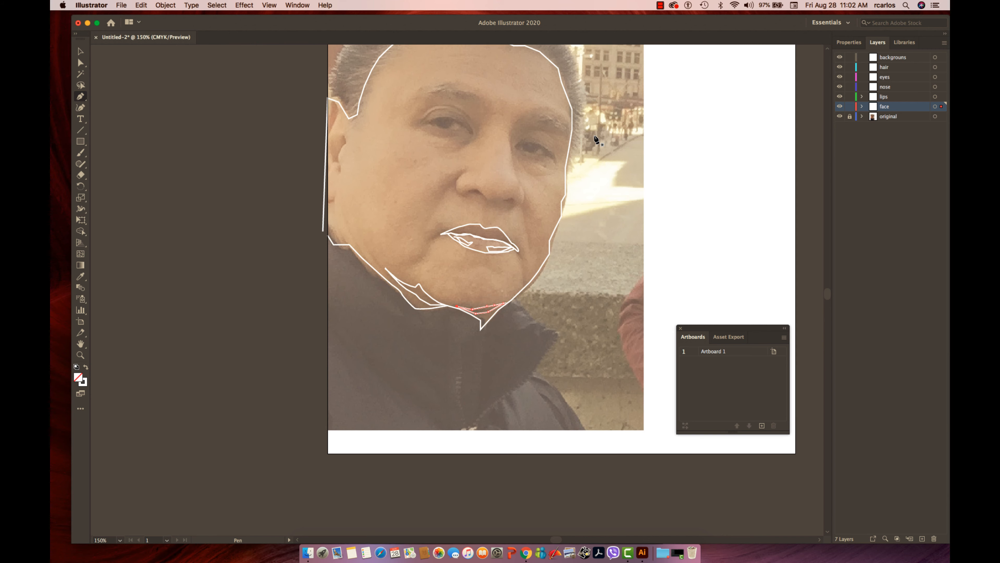